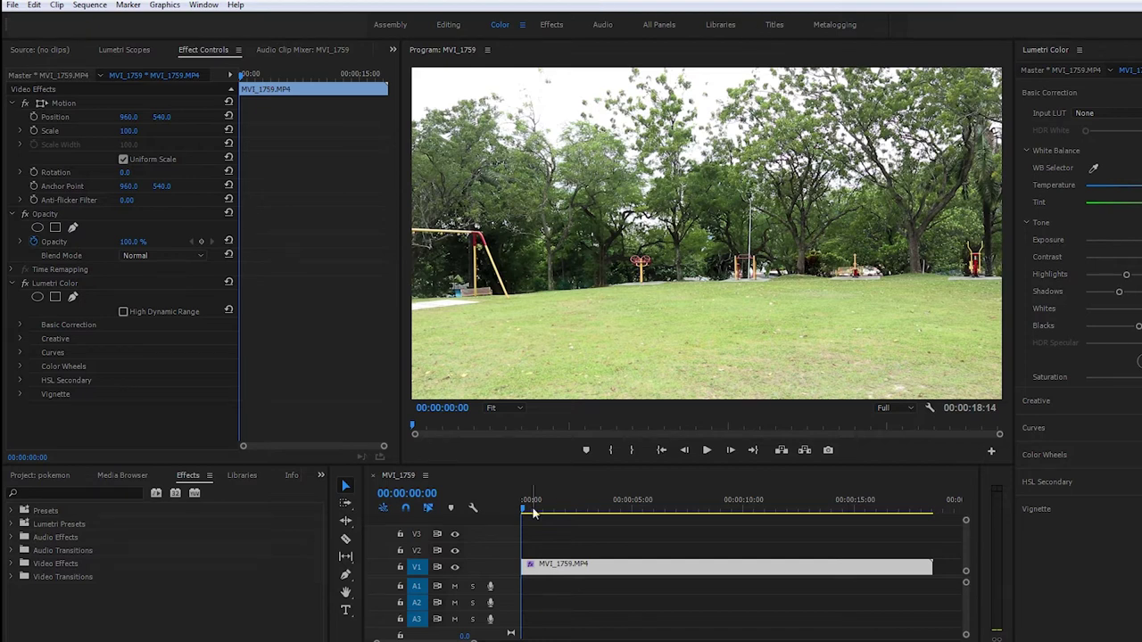
Place the Mudkip recording VDLB5463 on V2 above the park footage
mouse_move(533, 515)
mouse_down()
mouse_move(797, 521)
mouse_move(607, 535)
mouse_move(495, 529)
mouse_up()
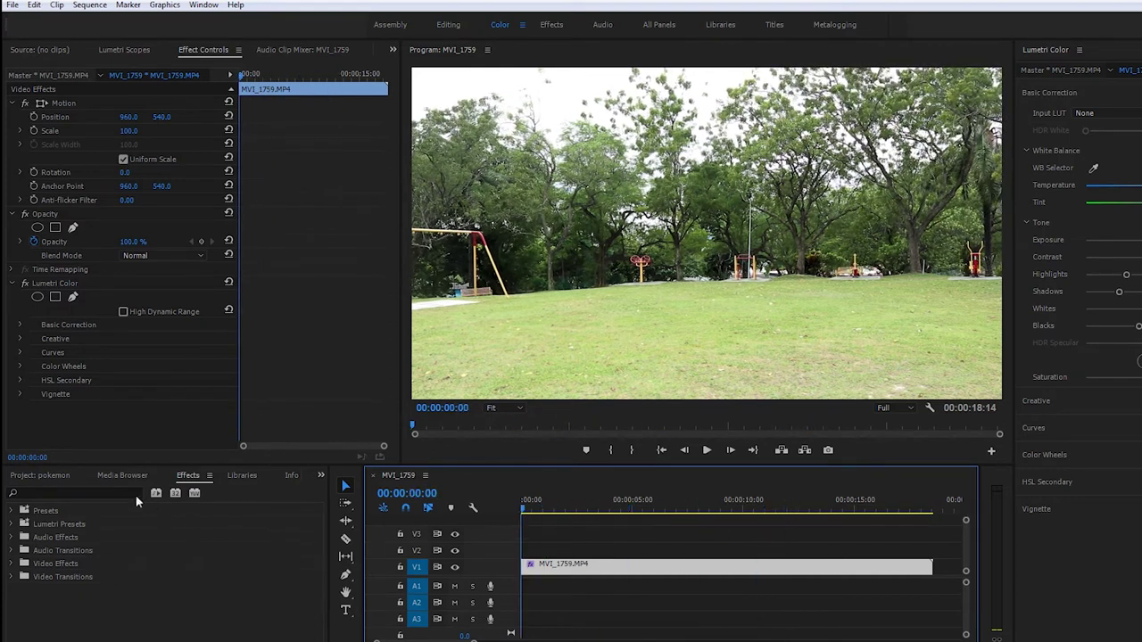
click(54, 477)
double_click(165, 571)
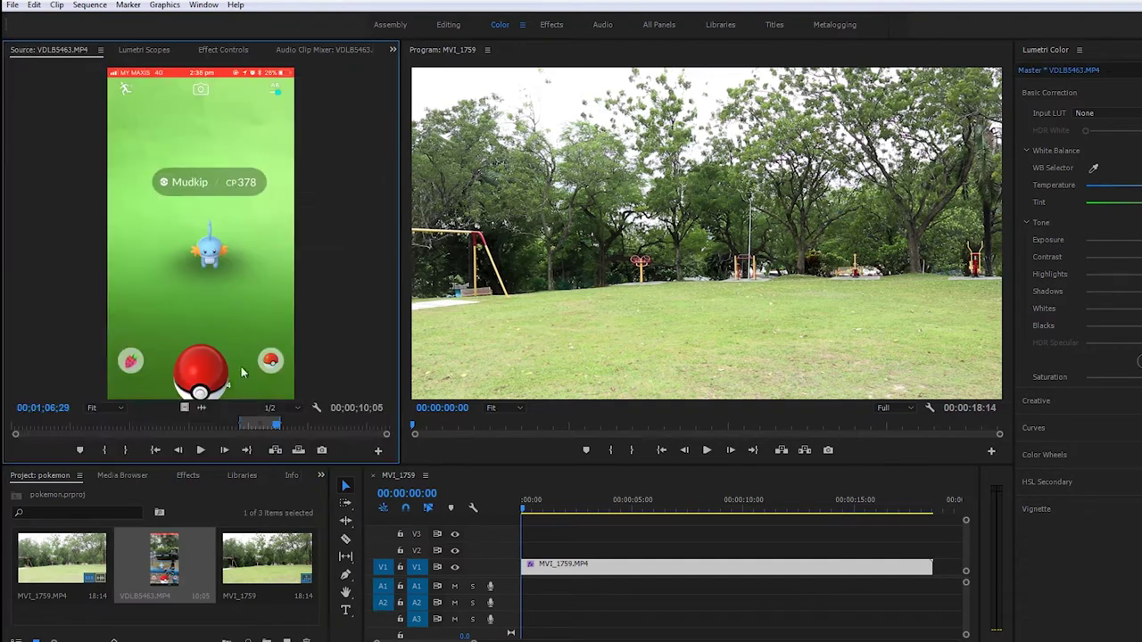
mouse_move(188, 408)
mouse_down()
mouse_move(459, 504)
mouse_move(524, 549)
mouse_up()
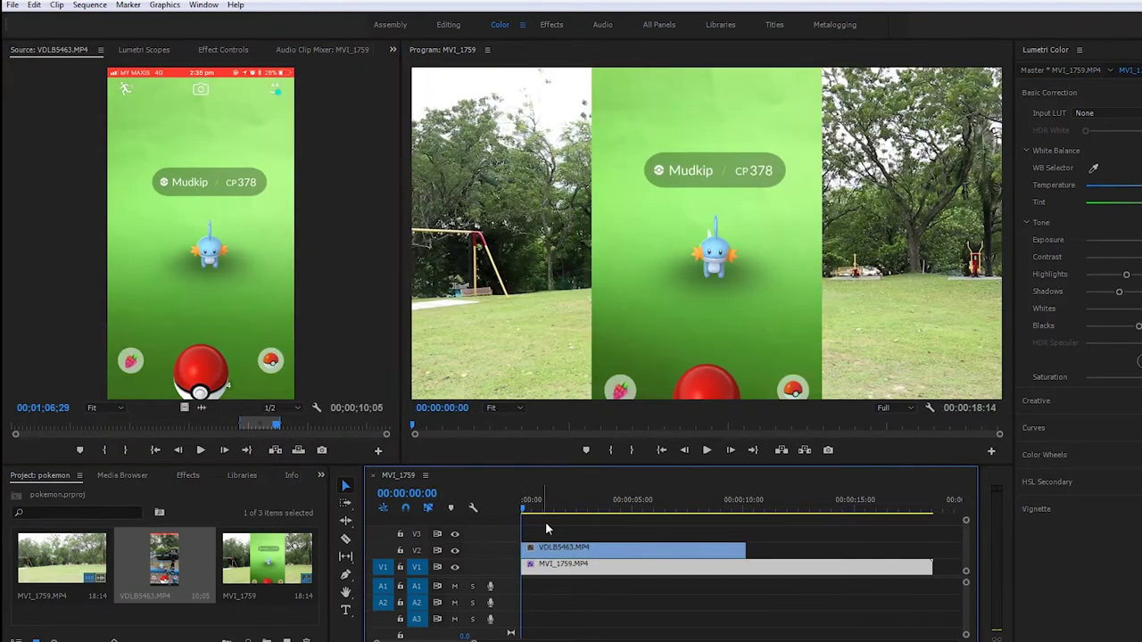
Cut MVI_1759 where the Mudkip clip ends and delete its leftover tail
key(c)
click(750, 571)
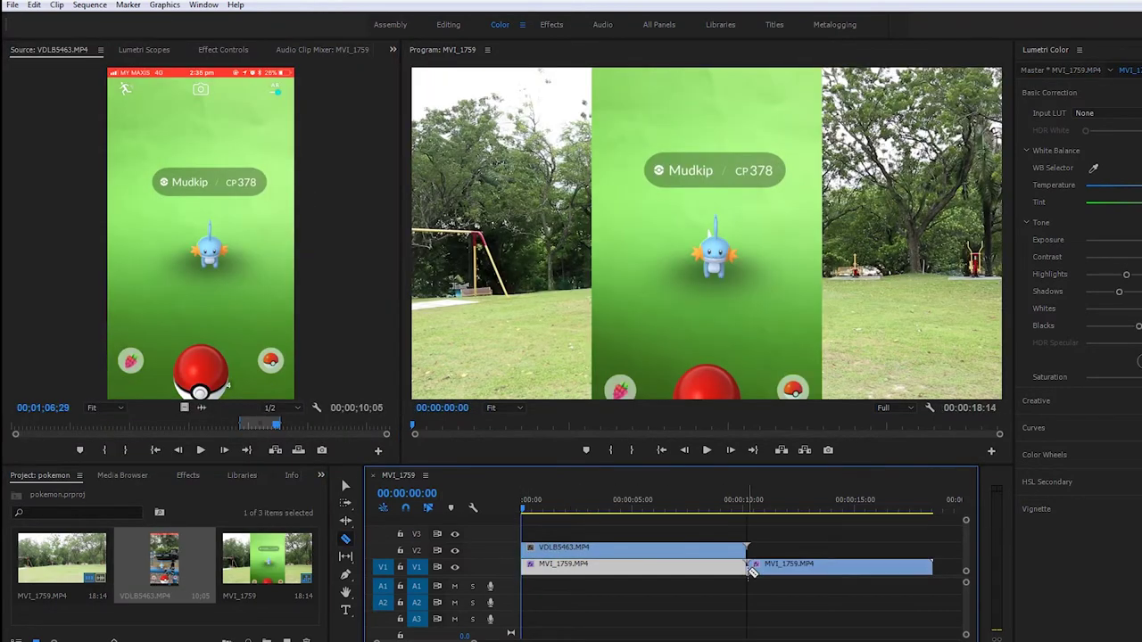
key(v)
click(765, 569)
key(Delete)
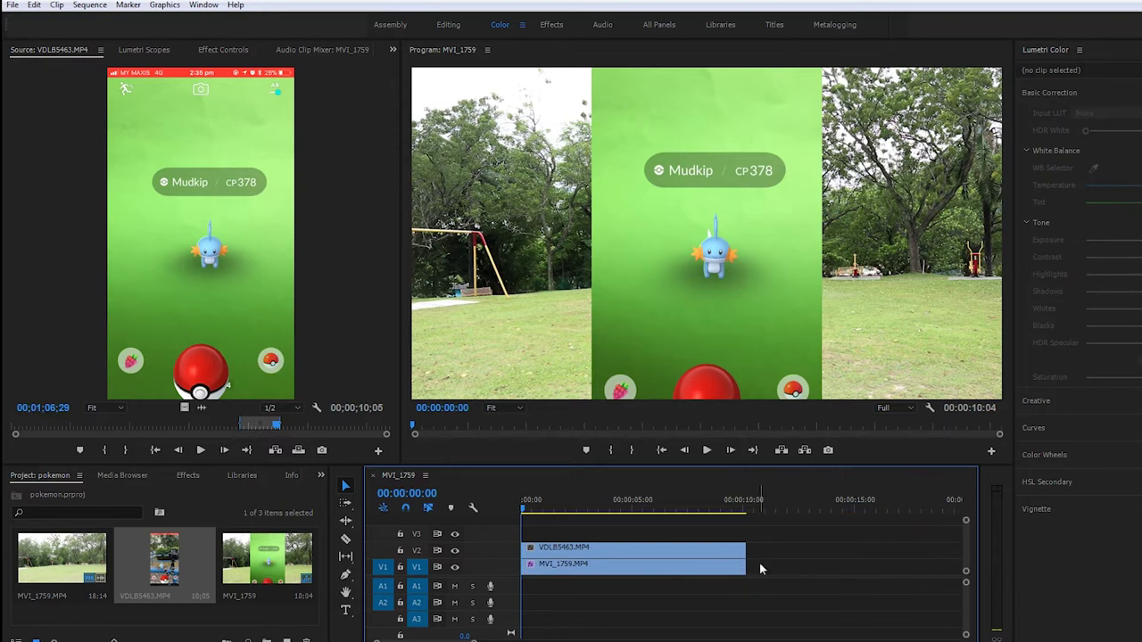
mouse_move(558, 509)
mouse_down()
mouse_move(739, 513)
mouse_move(523, 532)
mouse_up()
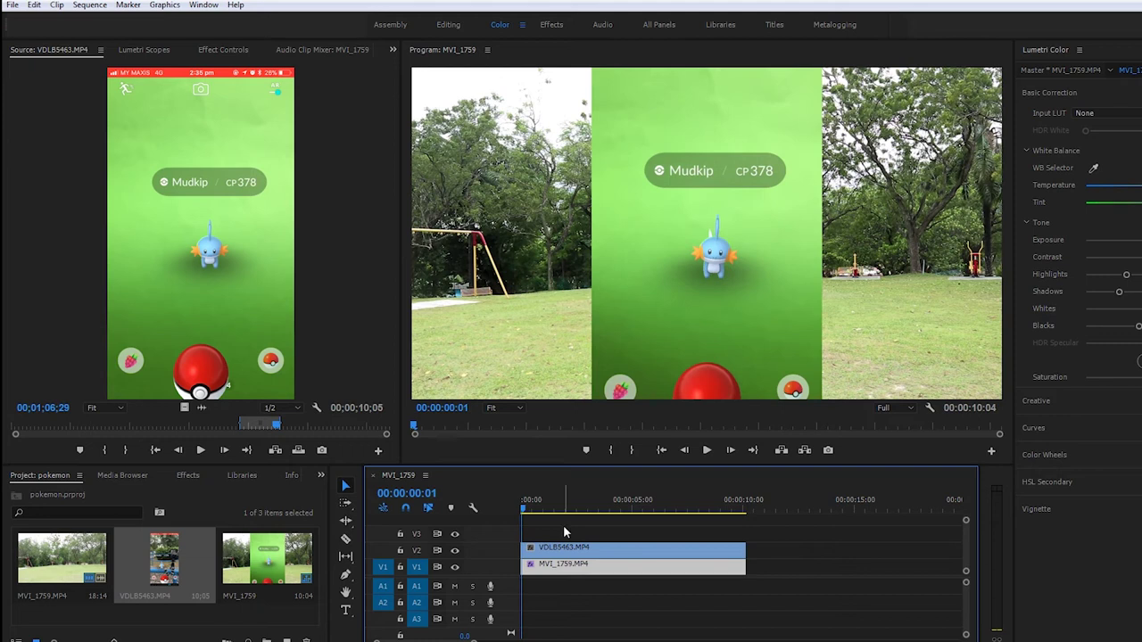
Outline Mudkip's green patch with an Opacity pen mask on the V2 clip and track it forward
click(625, 551)
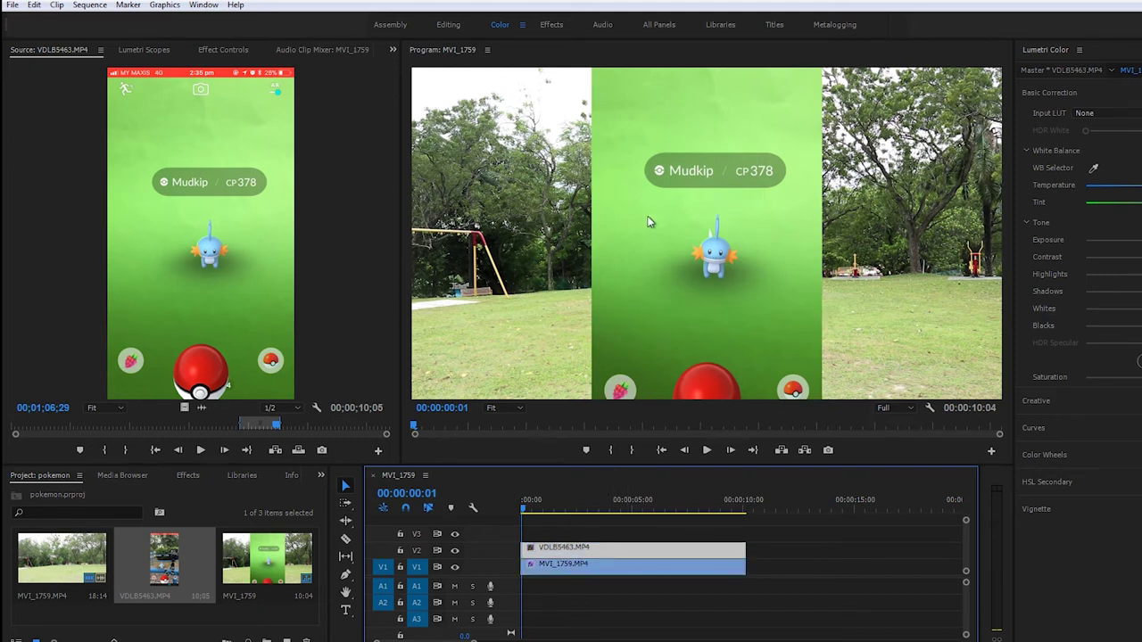
click(218, 50)
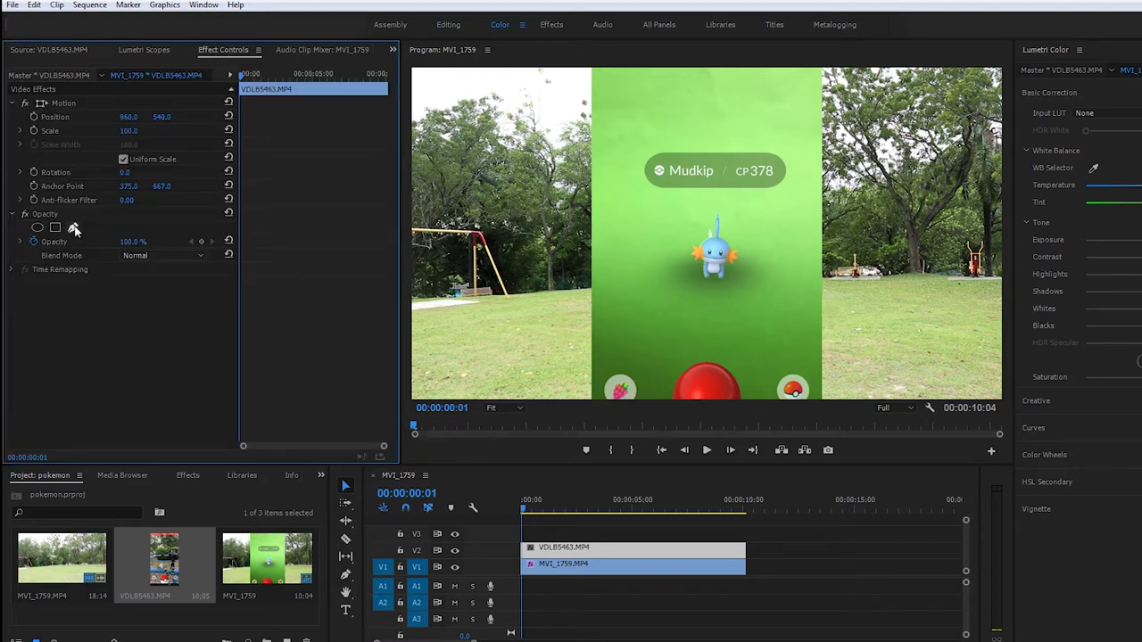
click(73, 228)
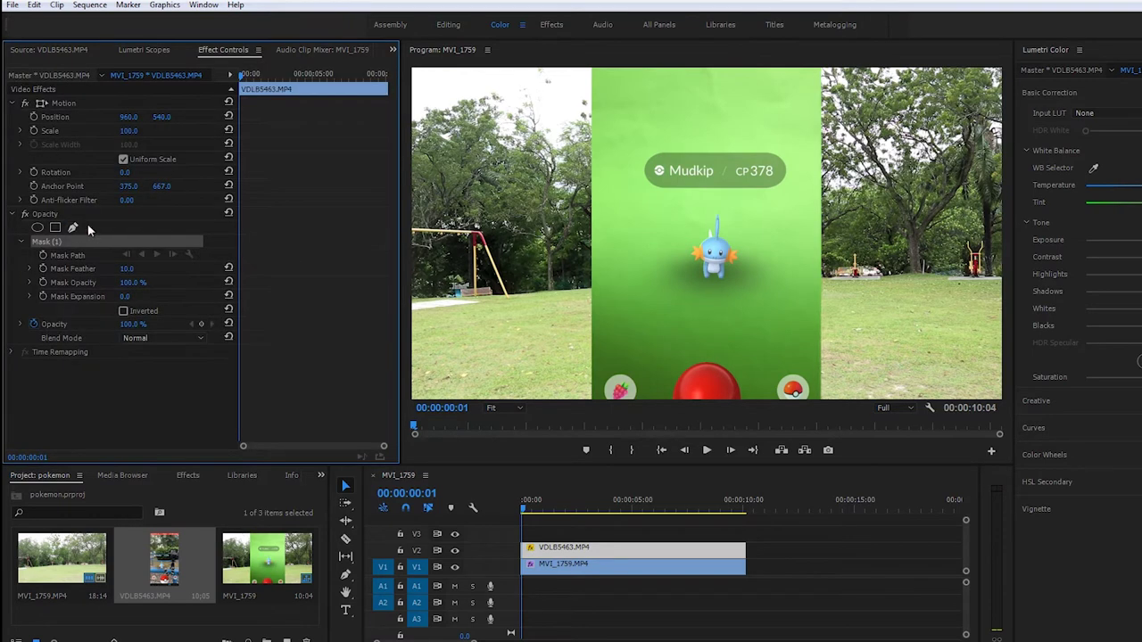
click(675, 201)
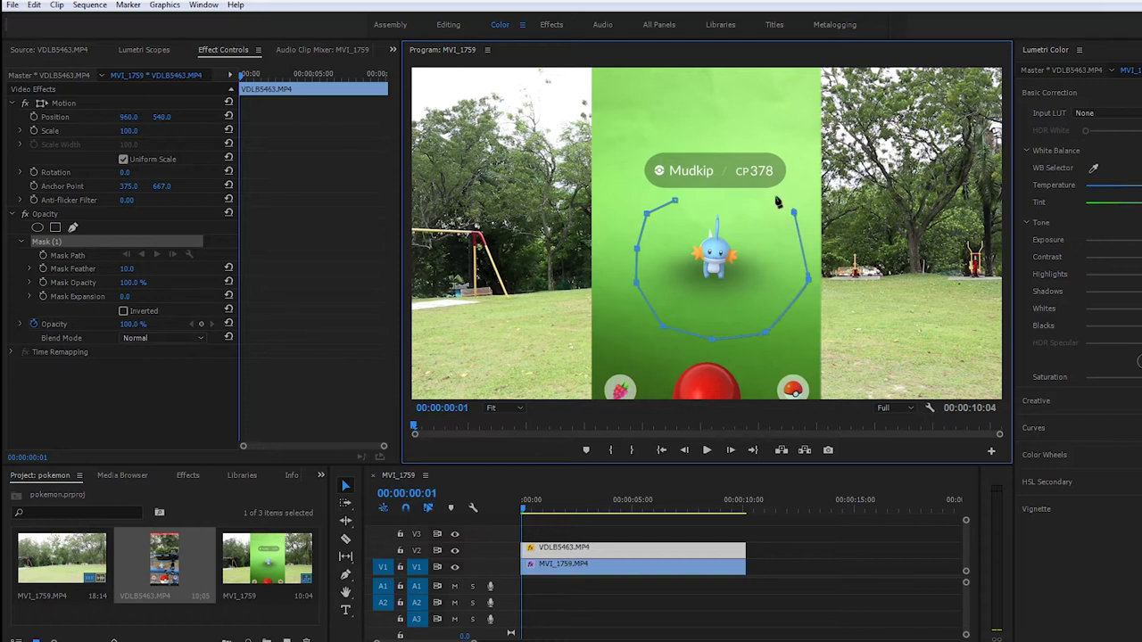
click(676, 198)
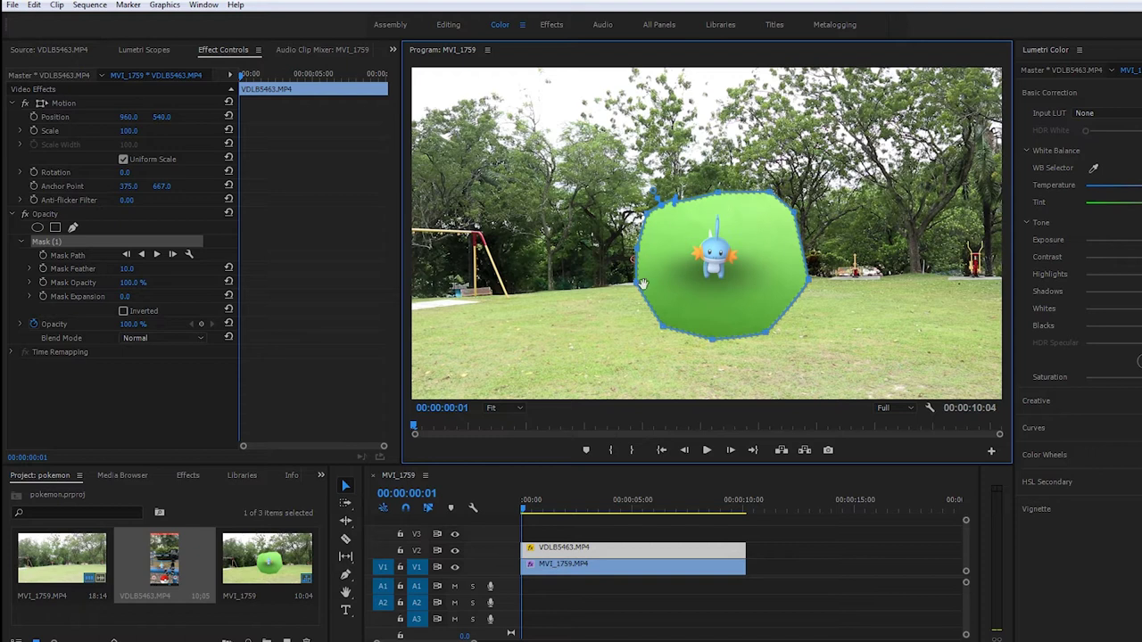
click(158, 255)
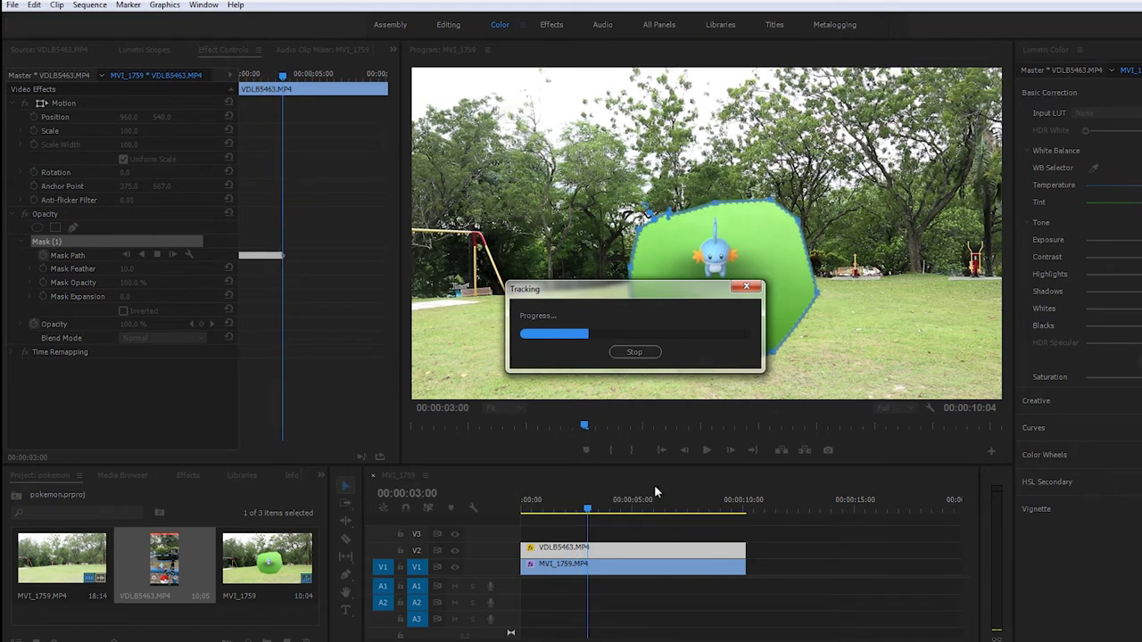
Stop tracking, play back to check the mask, and return to the first frame
drag(585, 502, 519, 509)
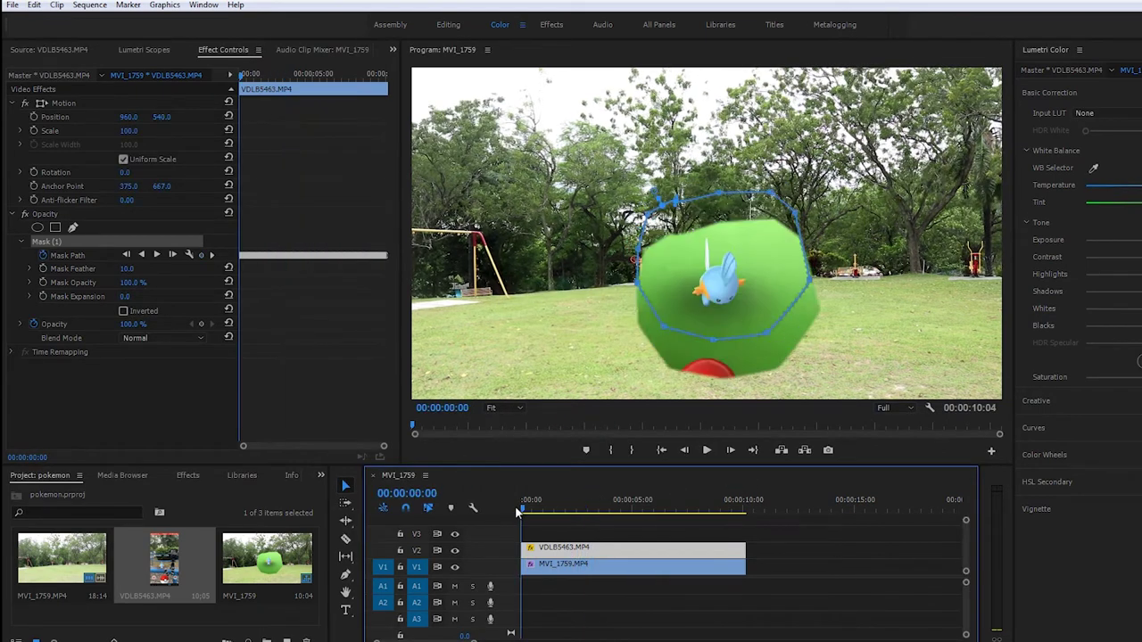
key(space)
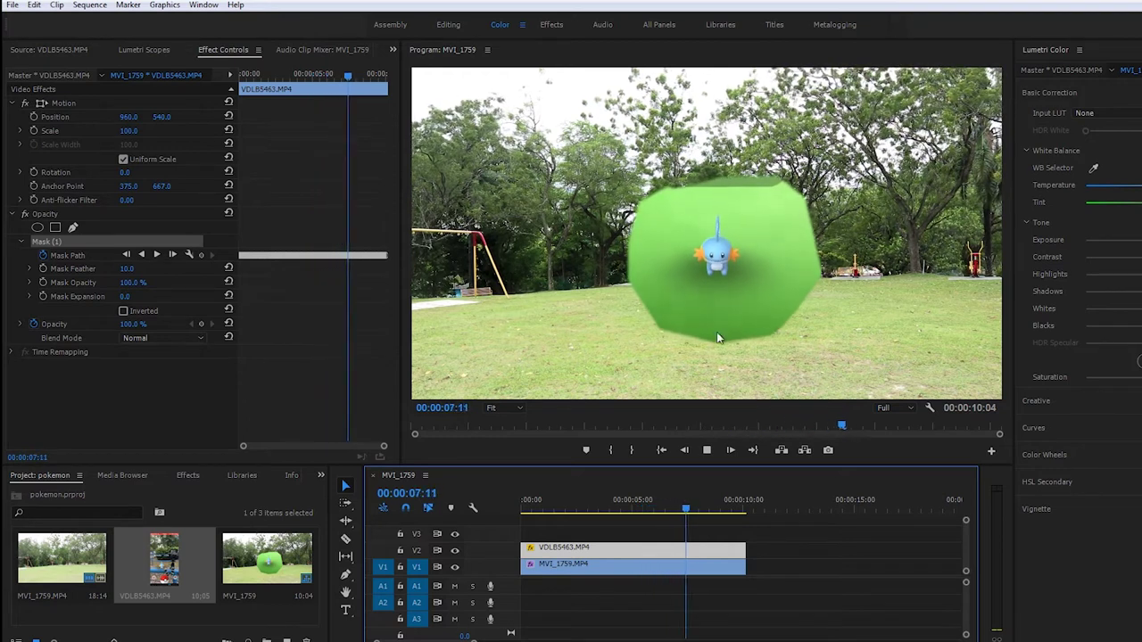
key(space)
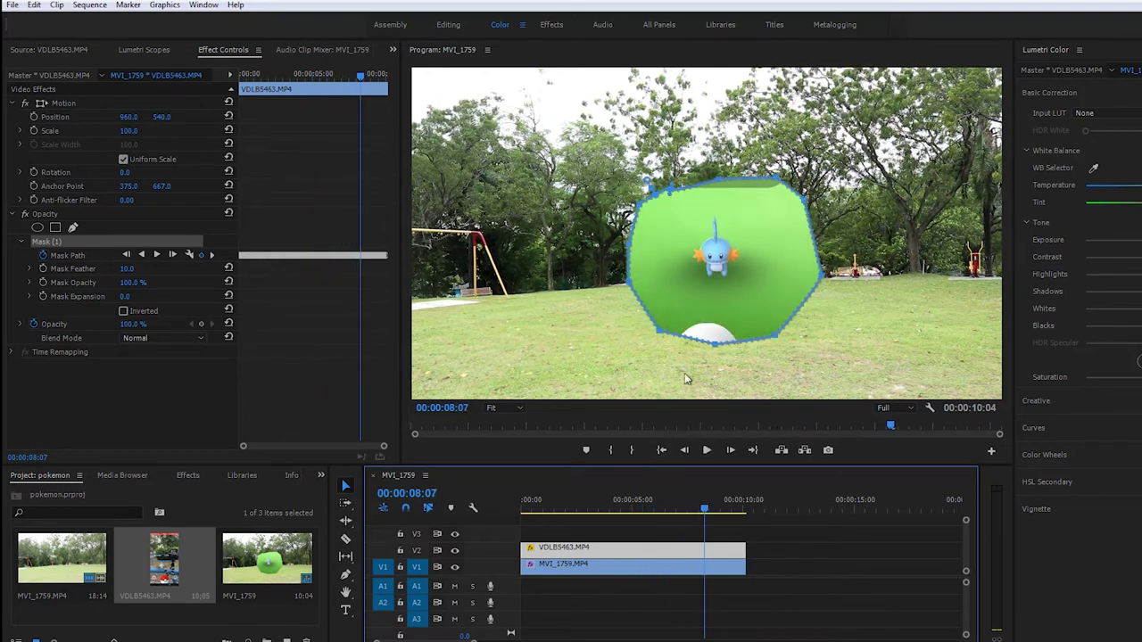
click(527, 502)
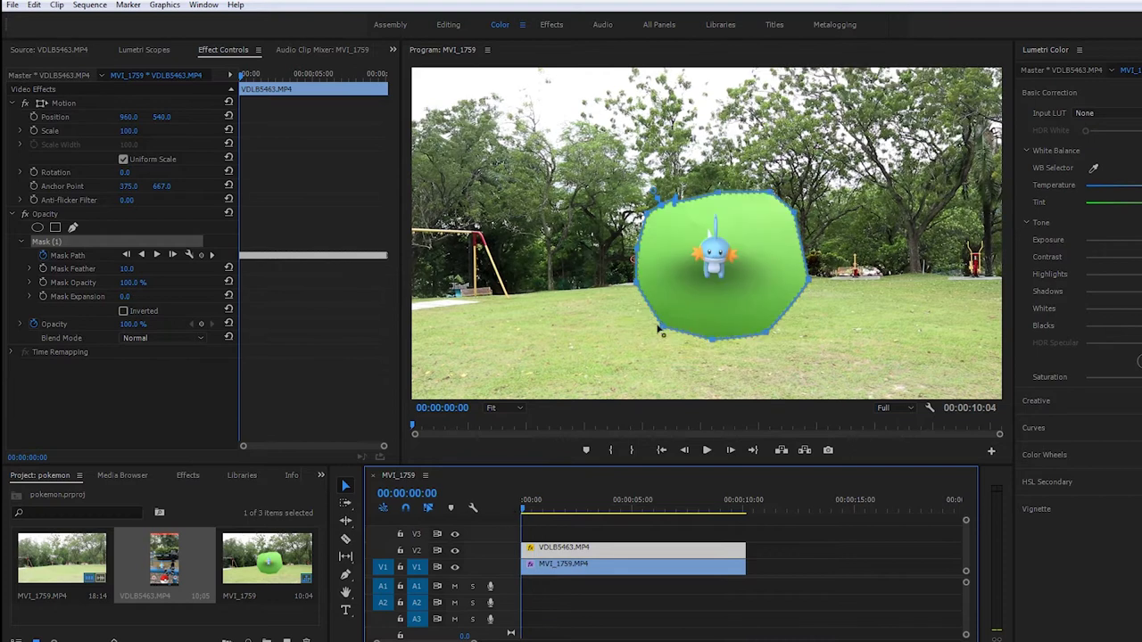
Pull the mask's lower corners in to hug Mudkip, zooming to 150% then back to Fit
drag(661, 333, 715, 325)
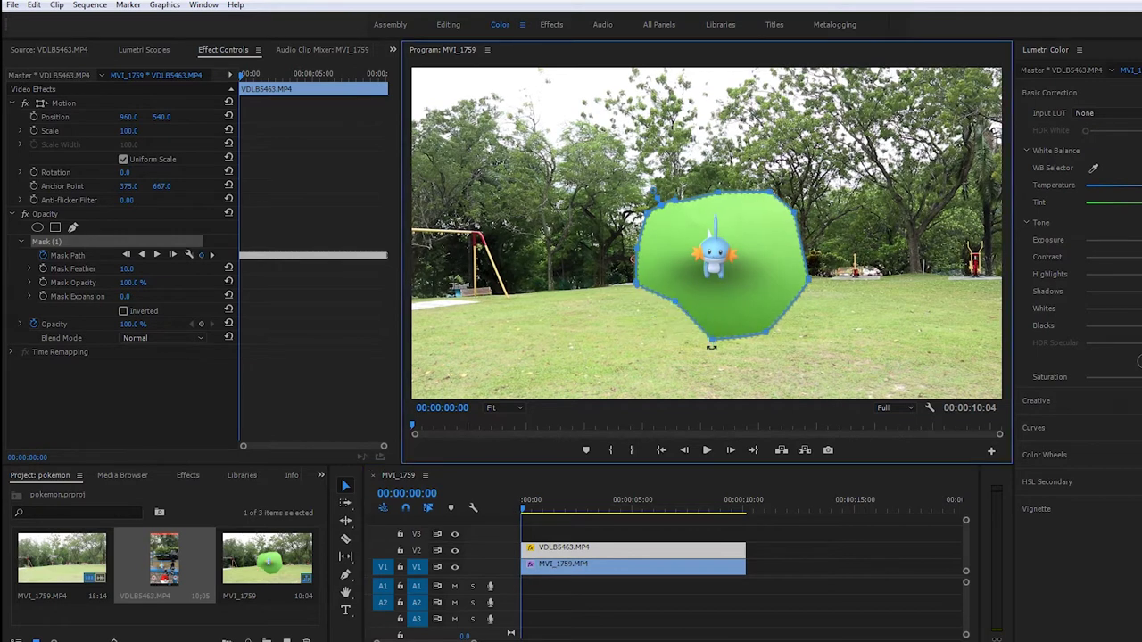
drag(767, 337, 755, 299)
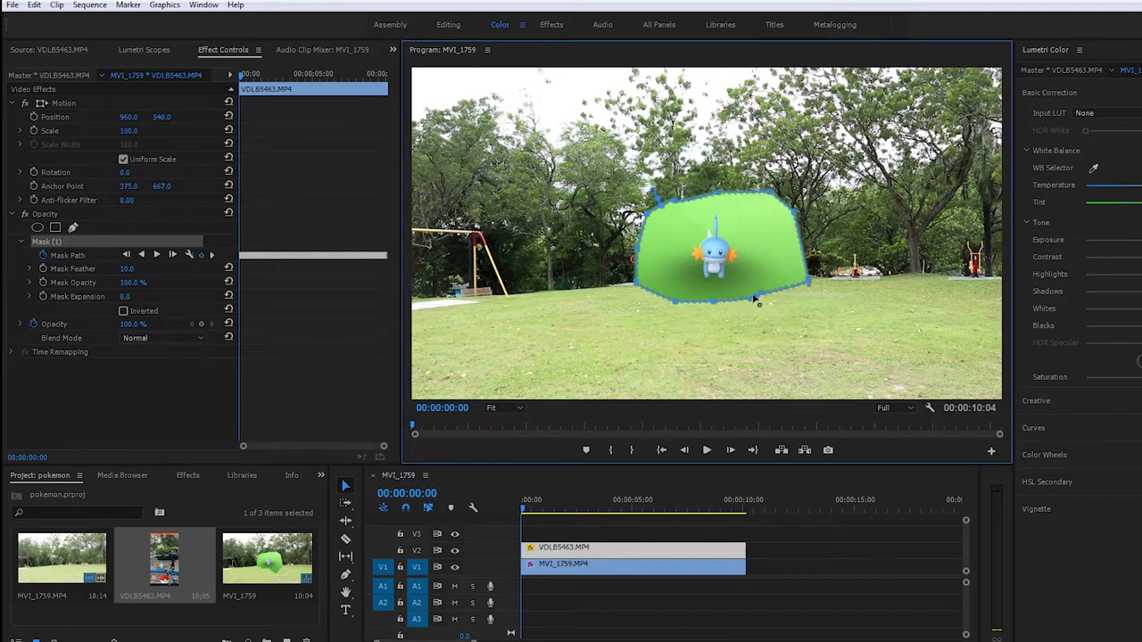
click(503, 407)
click(499, 347)
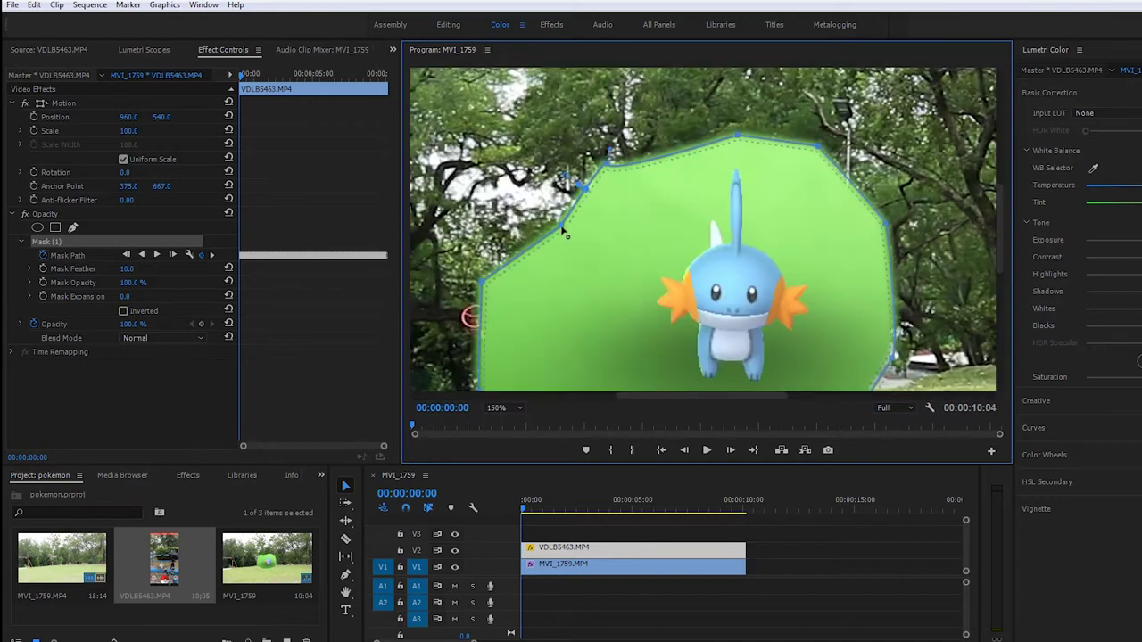
scroll(937, 308, down, 3)
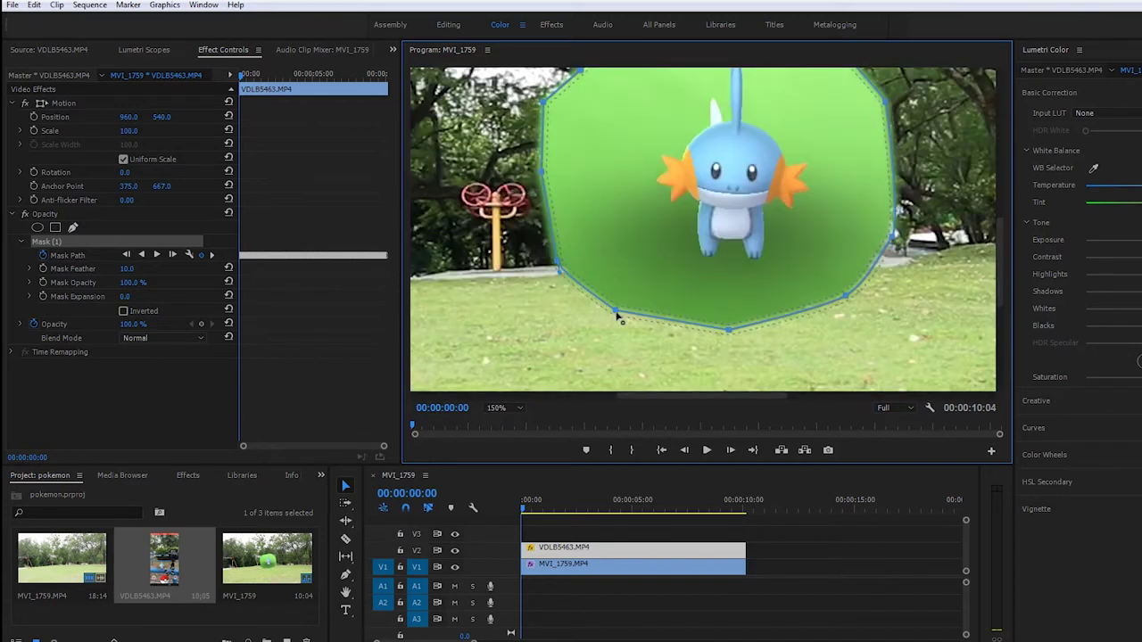
click(502, 408)
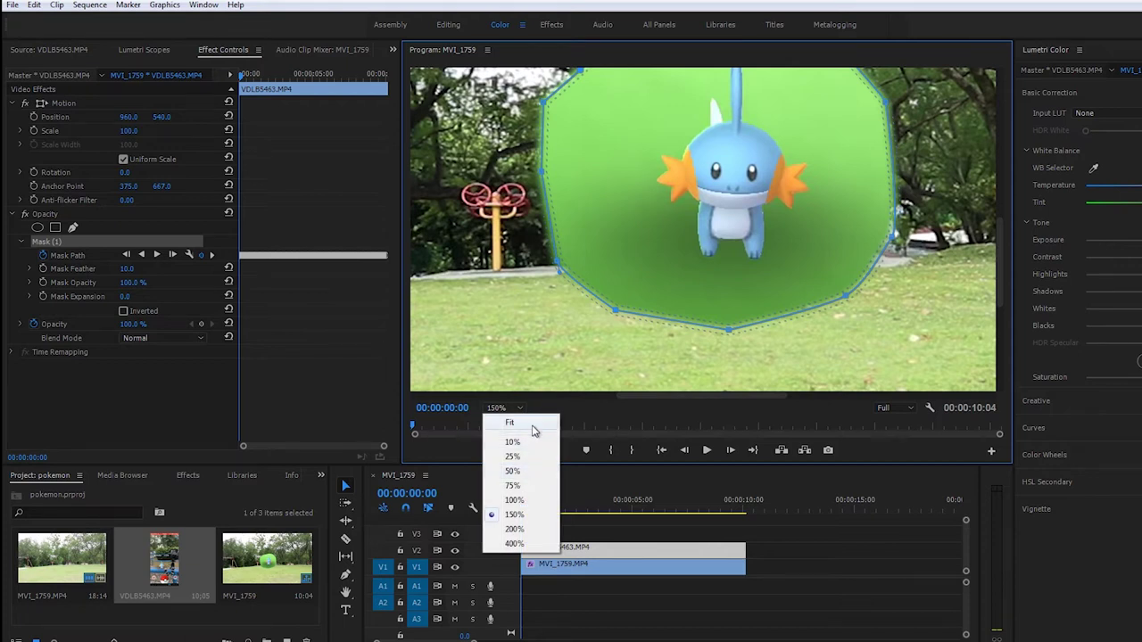
click(533, 427)
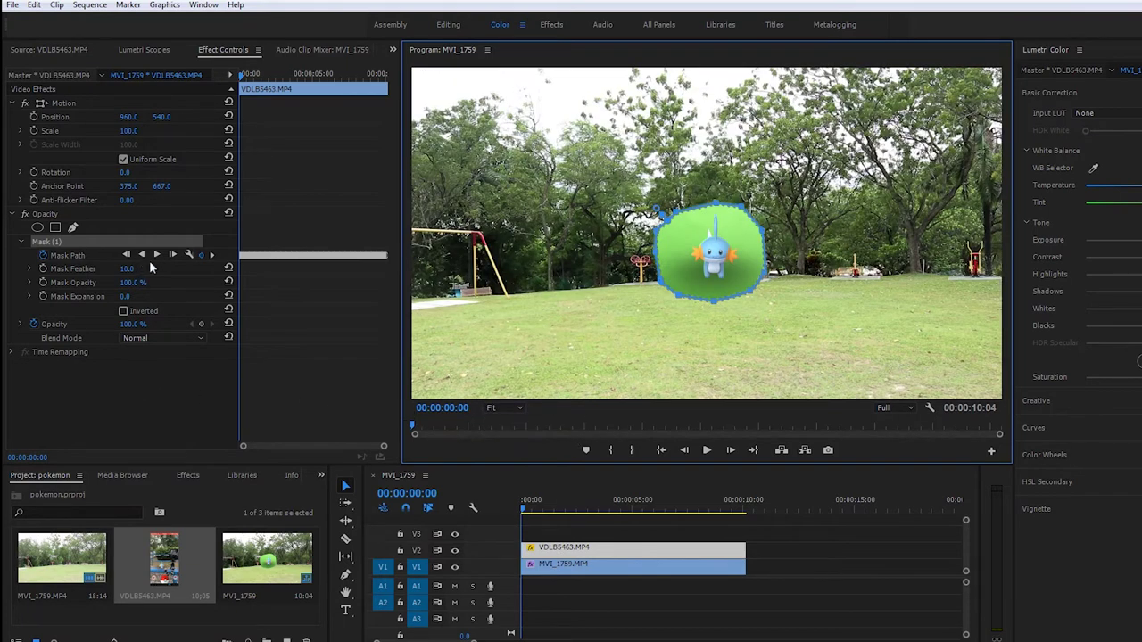
Track the reshaped mask forward again and play the composite from the start
click(156, 254)
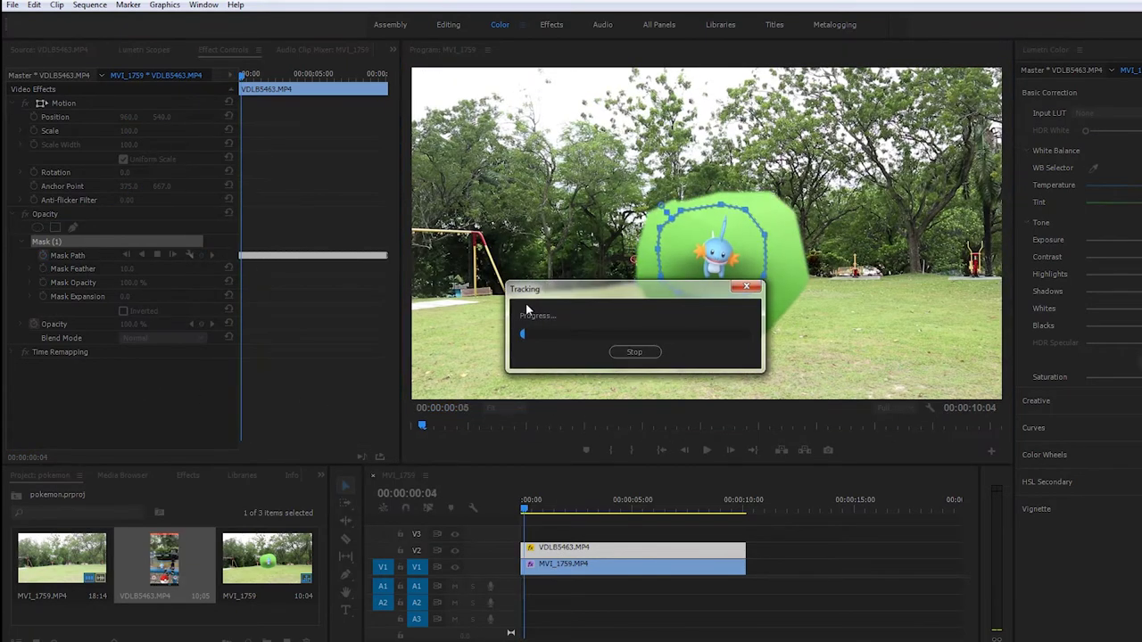
click(582, 511)
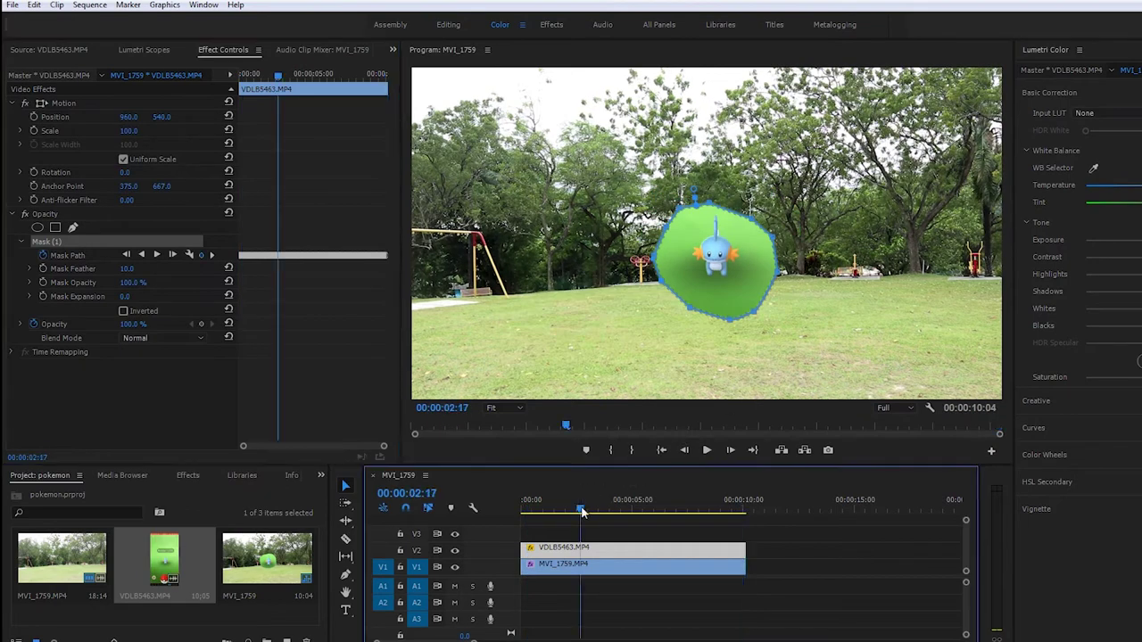
drag(581, 511, 497, 509)
key(space)
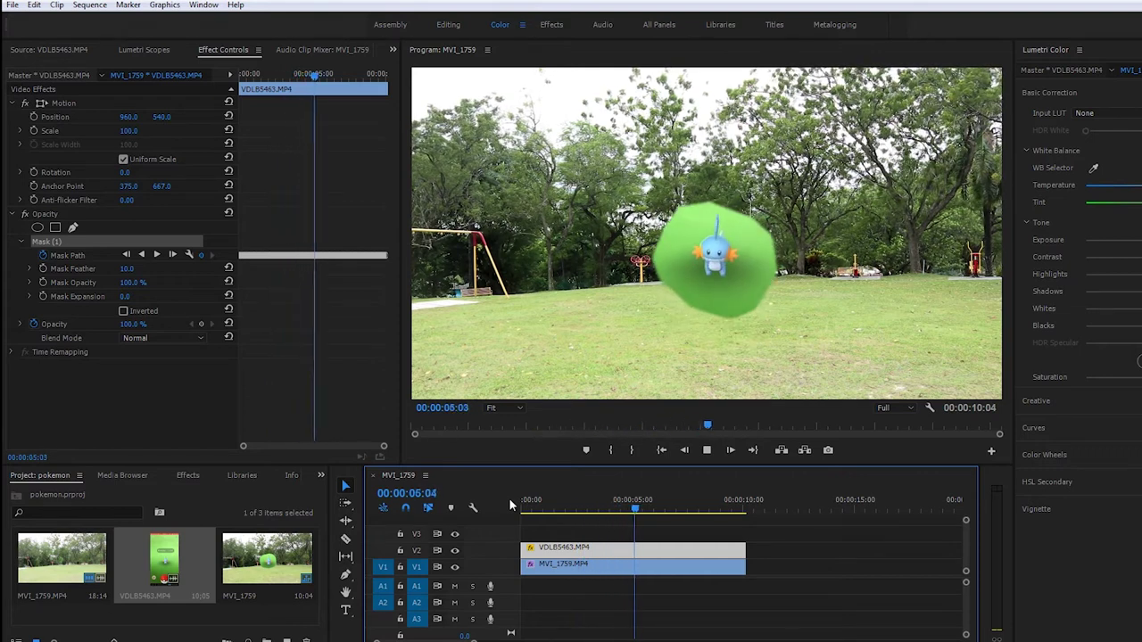
Inspect the Mask Path keyframe at 00:00:03:24, toggling the mask outline
click(656, 506)
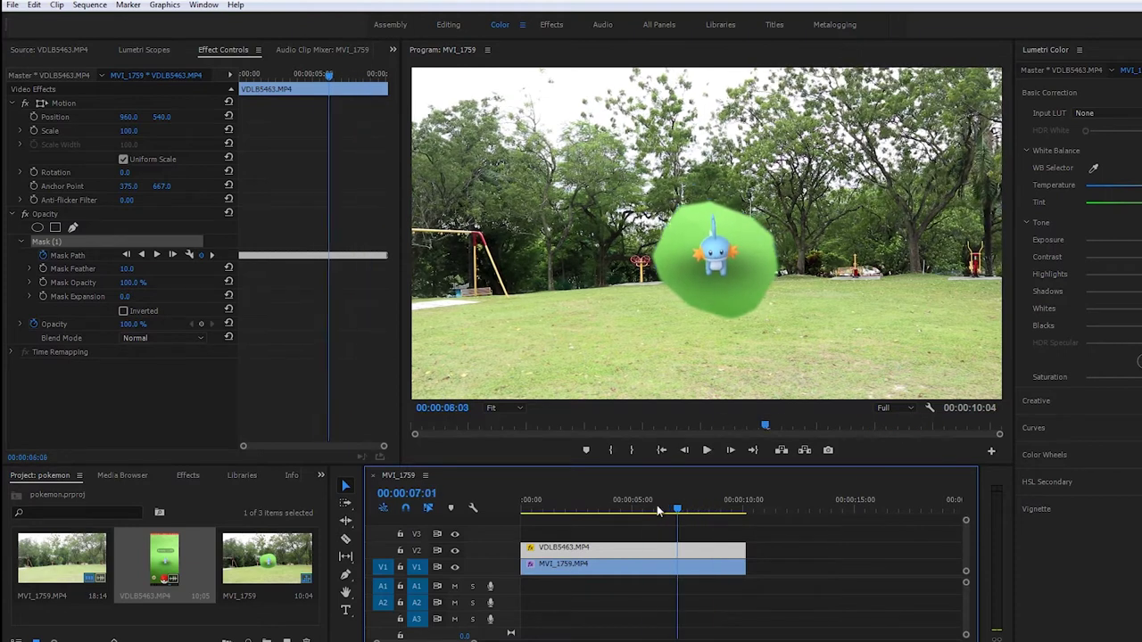
drag(657, 509, 611, 521)
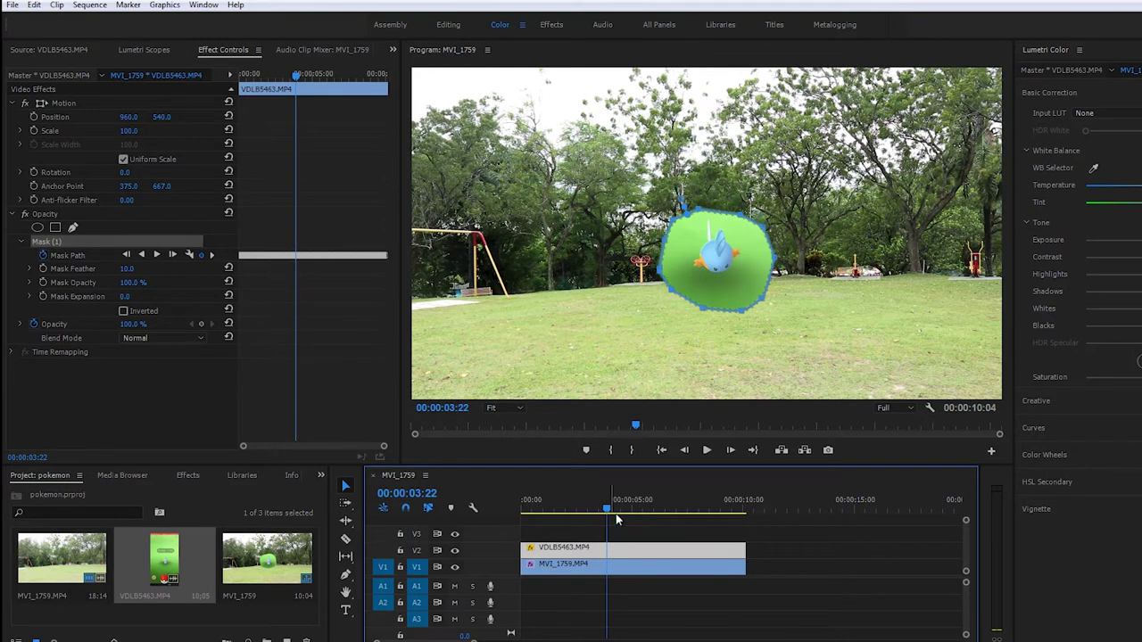
key(Right)
key(Right)
key(Right)
key(Right)
key(Right)
key(Right)
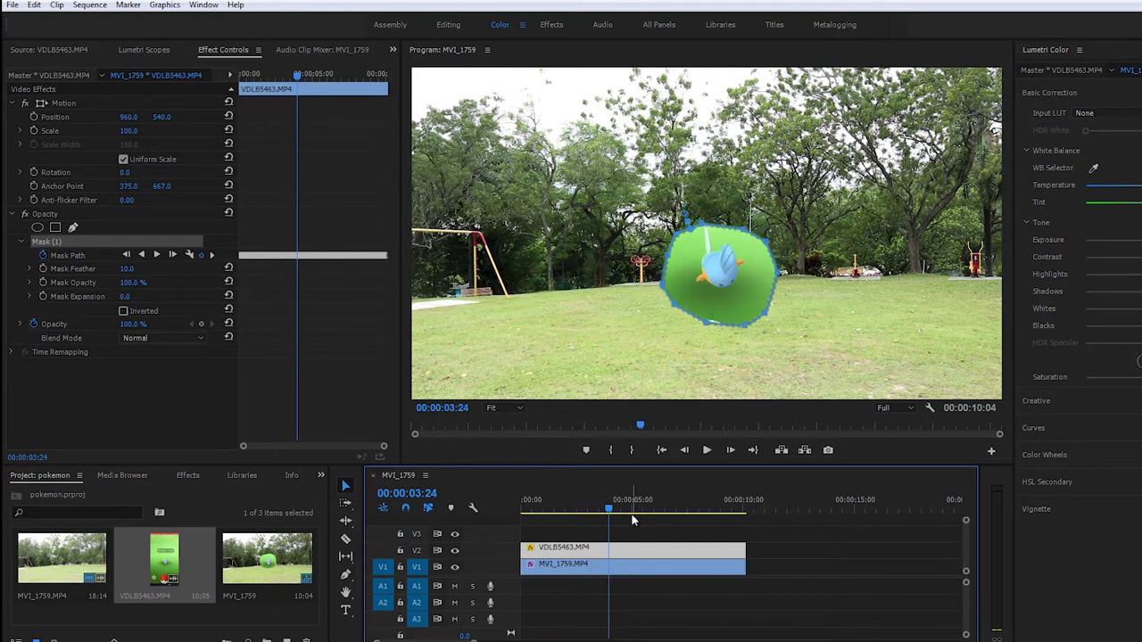
key(Right)
key(Right)
key(Left)
click(713, 328)
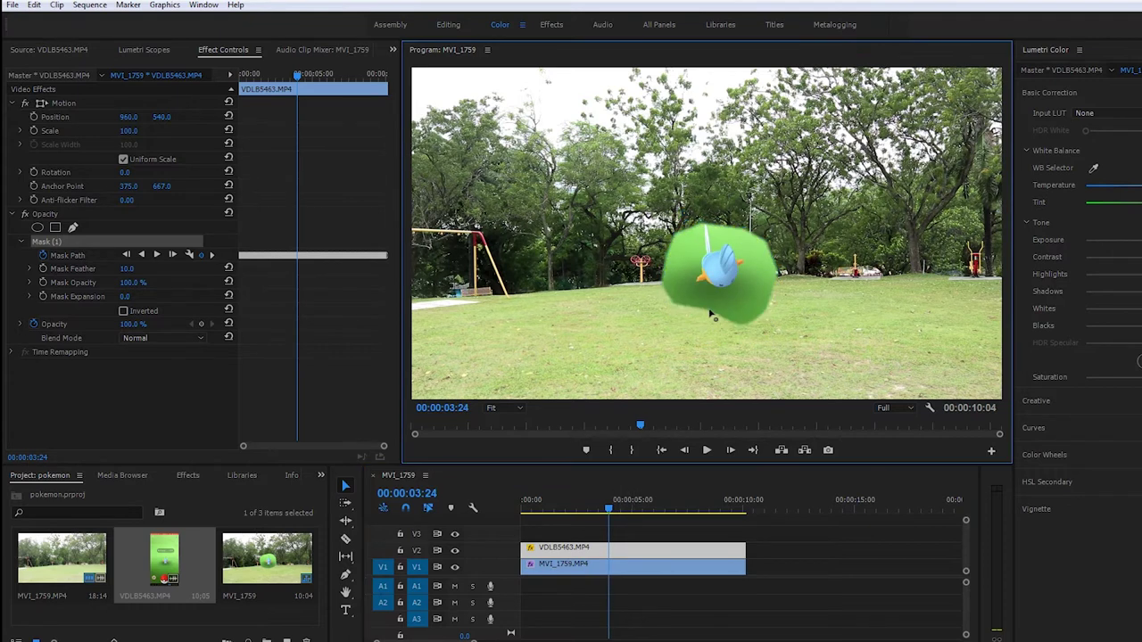
click(710, 313)
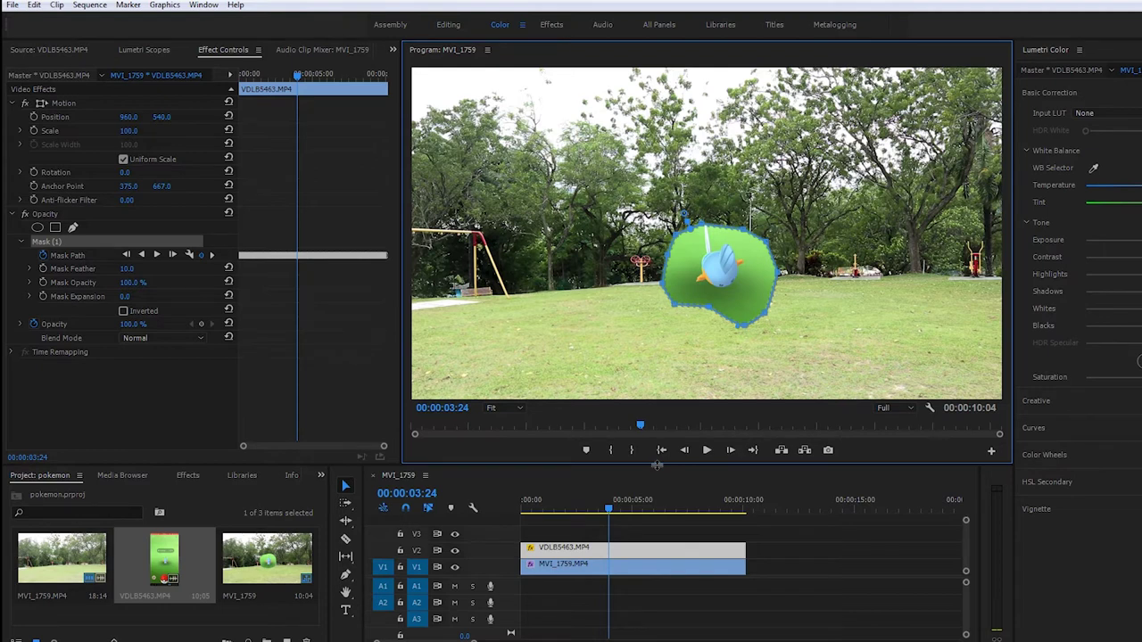
Play the clip from the first frame to review the mask tracking
key(Home)
click(504, 510)
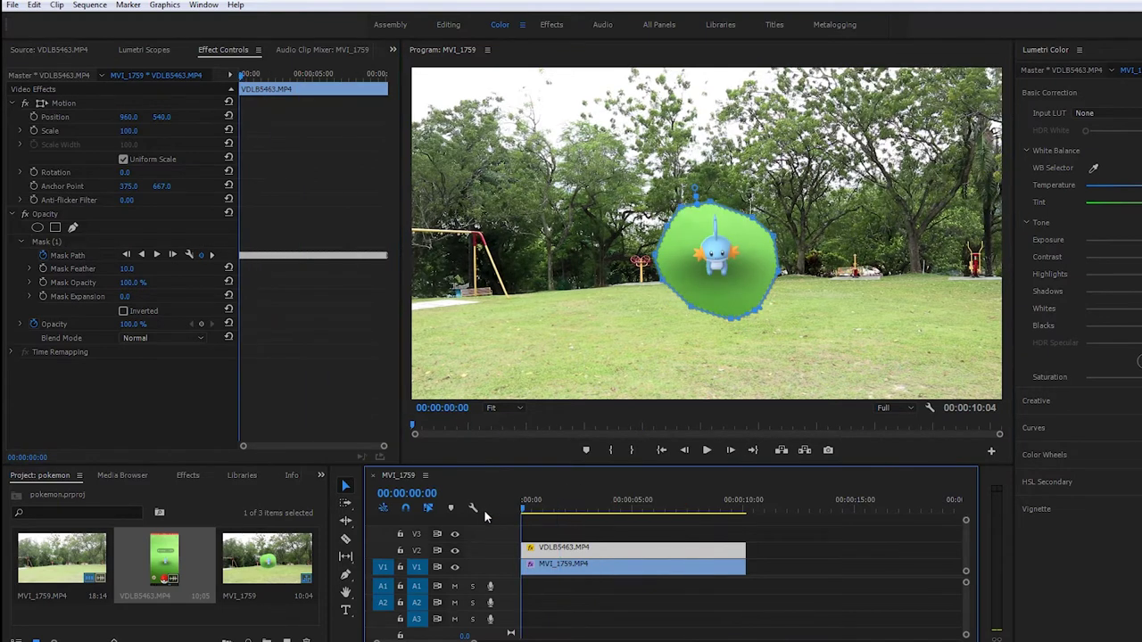
key(space)
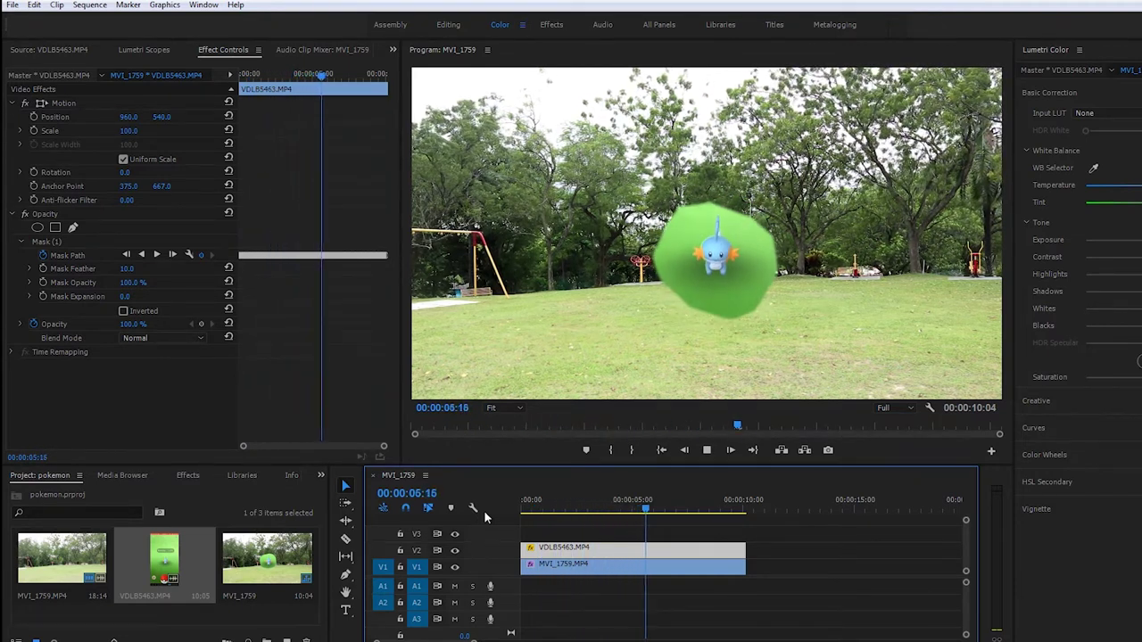
key(space)
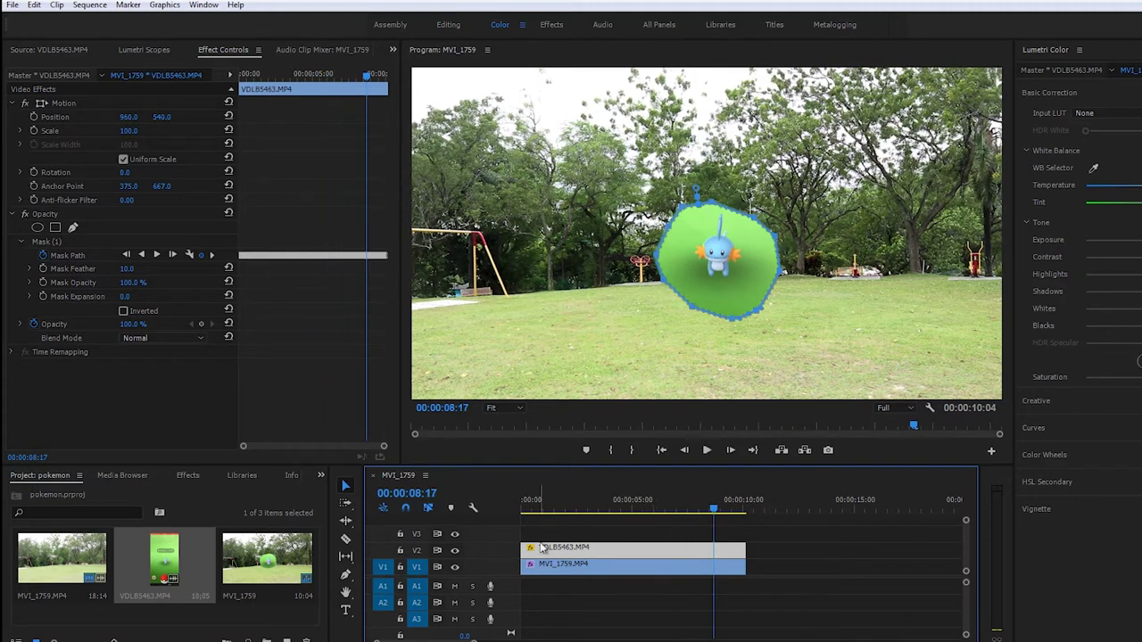
key(Home)
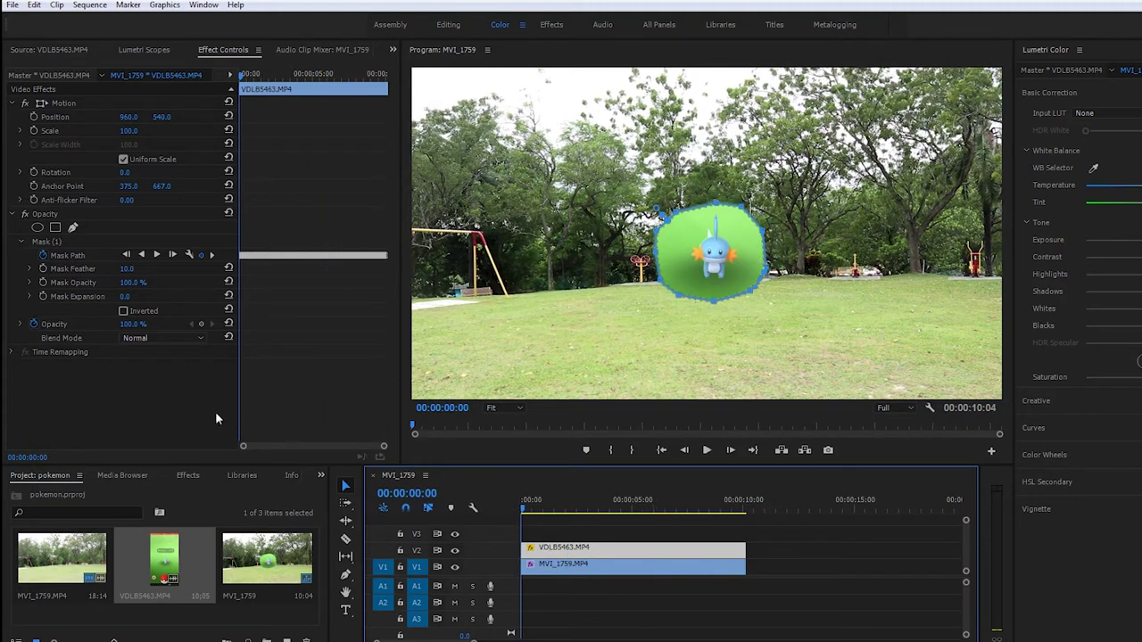
Find Ultra Key in the Effects panel and apply it to VDLB5463 on V2
click(187, 475)
click(88, 493)
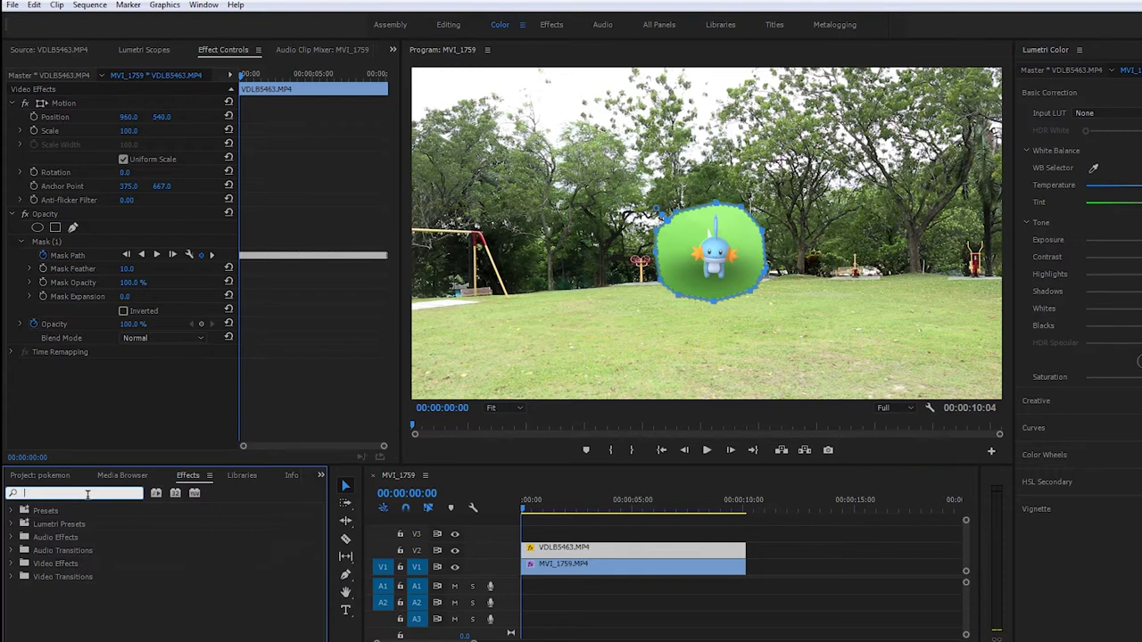
text(ultra)
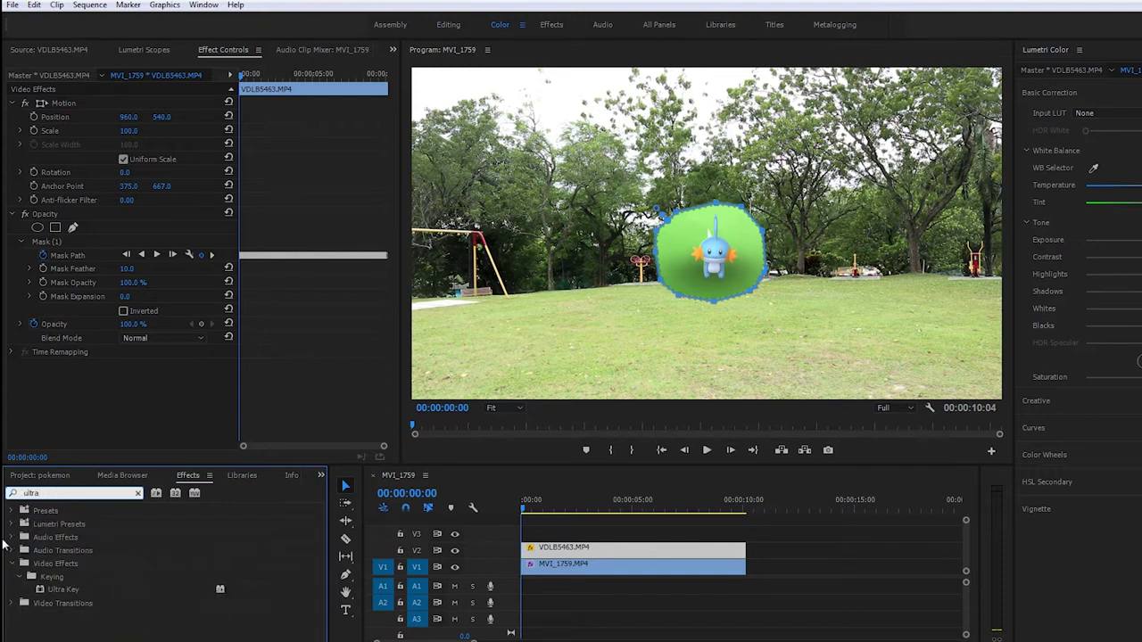
drag(74, 593, 559, 549)
Sample the green patch as Ultra Key's Key Color and set Output to Alpha Channel
scroll(152, 331, down, 3)
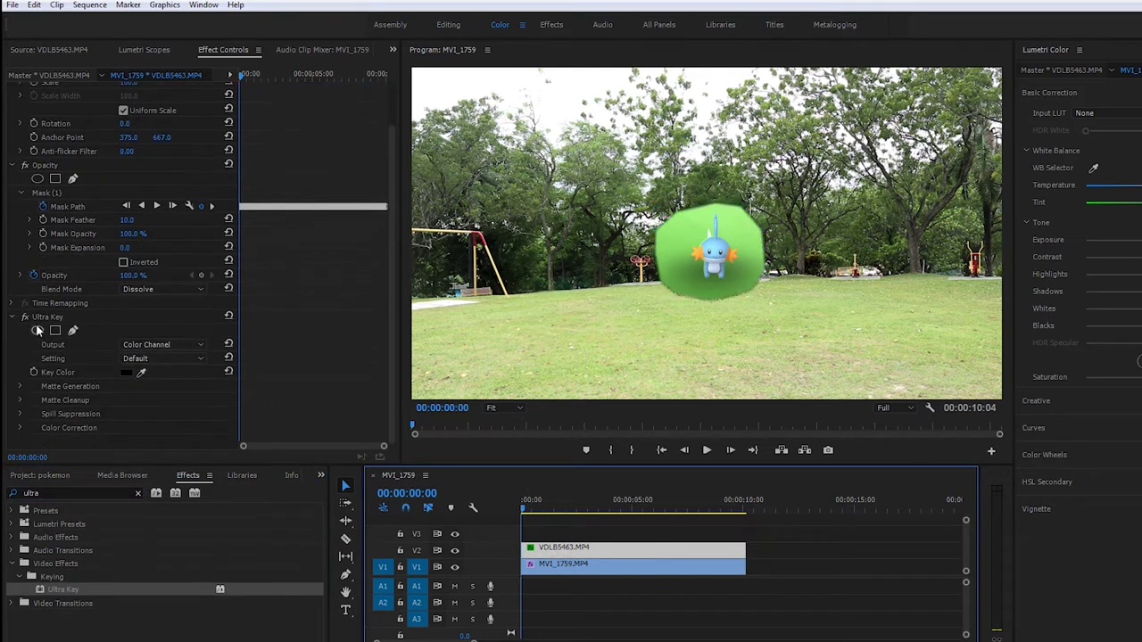
click(45, 317)
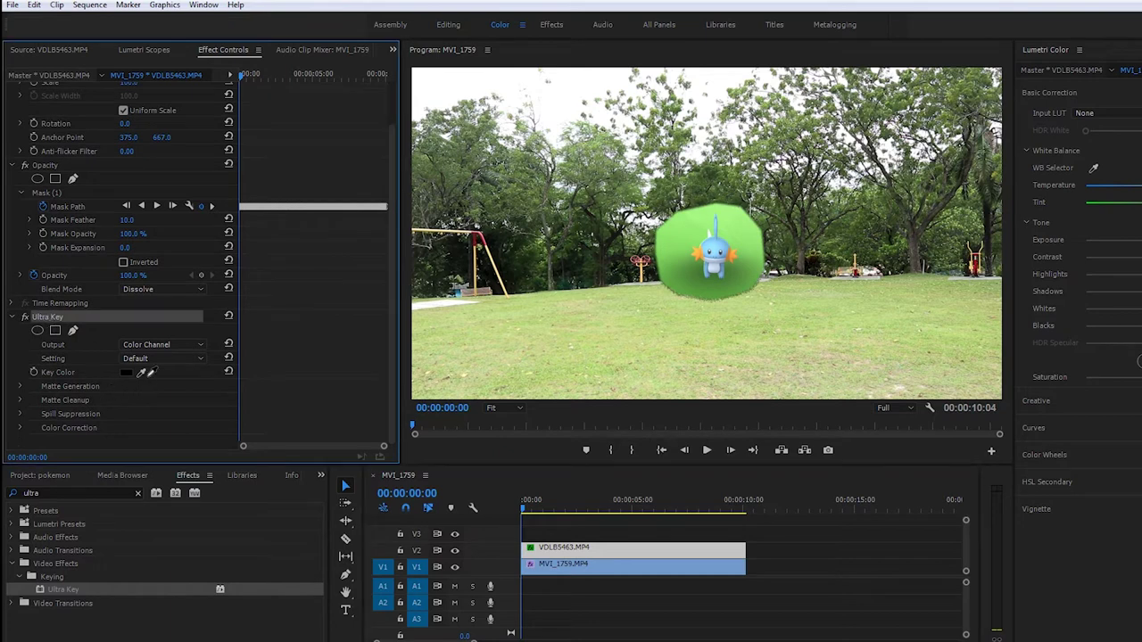
click(140, 372)
click(141, 372)
click(757, 264)
click(746, 234)
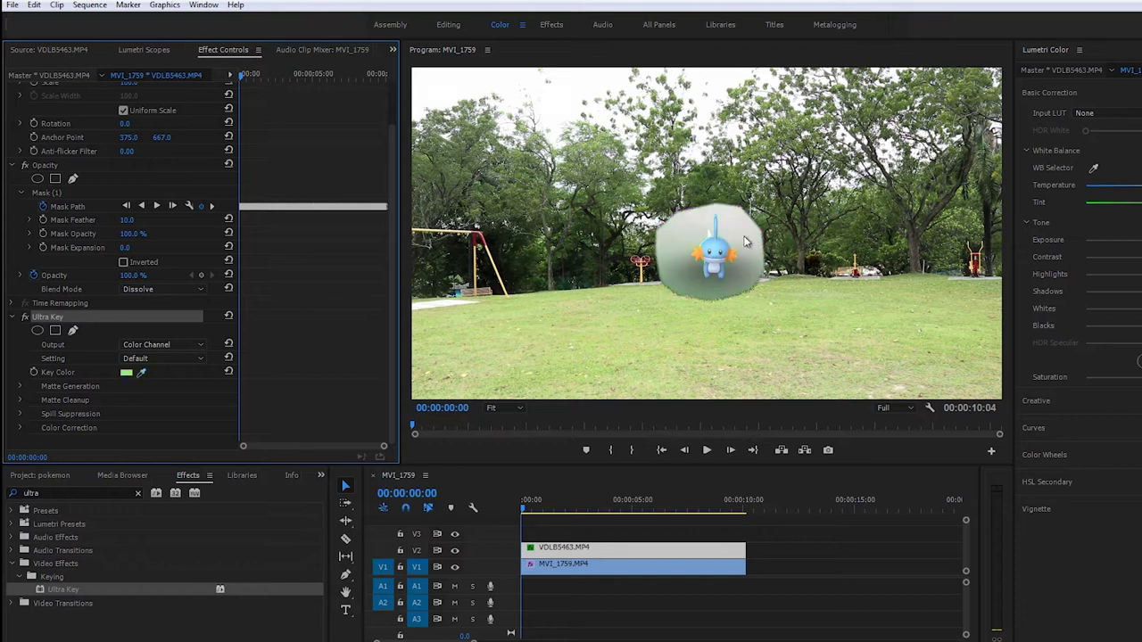
click(192, 345)
click(188, 374)
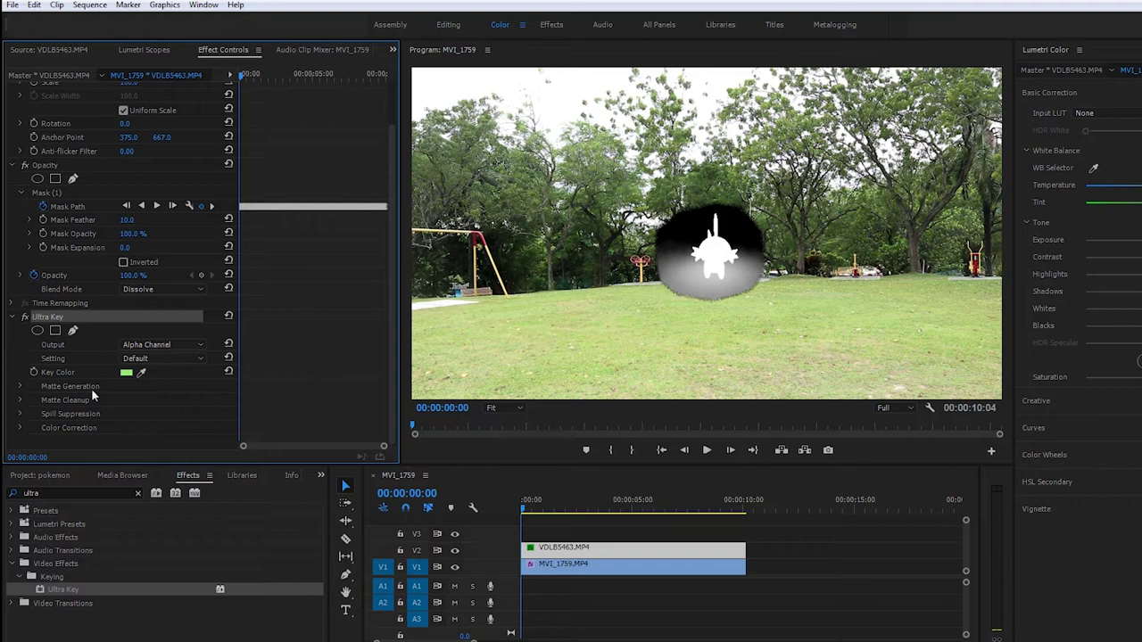
Set Matte Generation Shadow to 0 and Pedestal to 100, then play through to check the matte
click(21, 387)
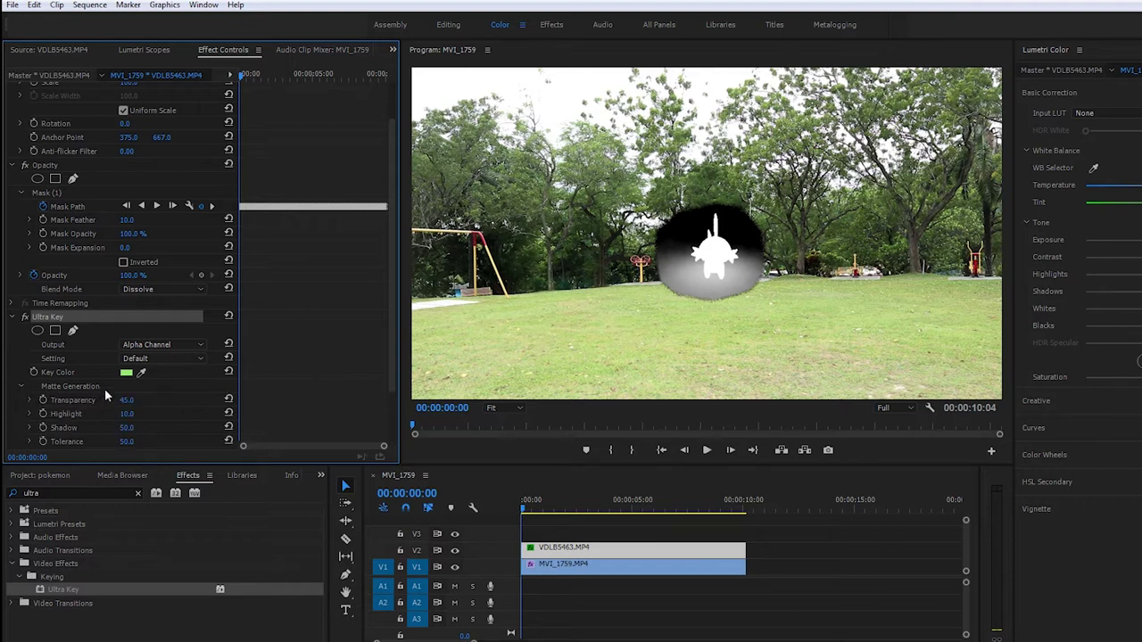
scroll(104, 388, down, 3)
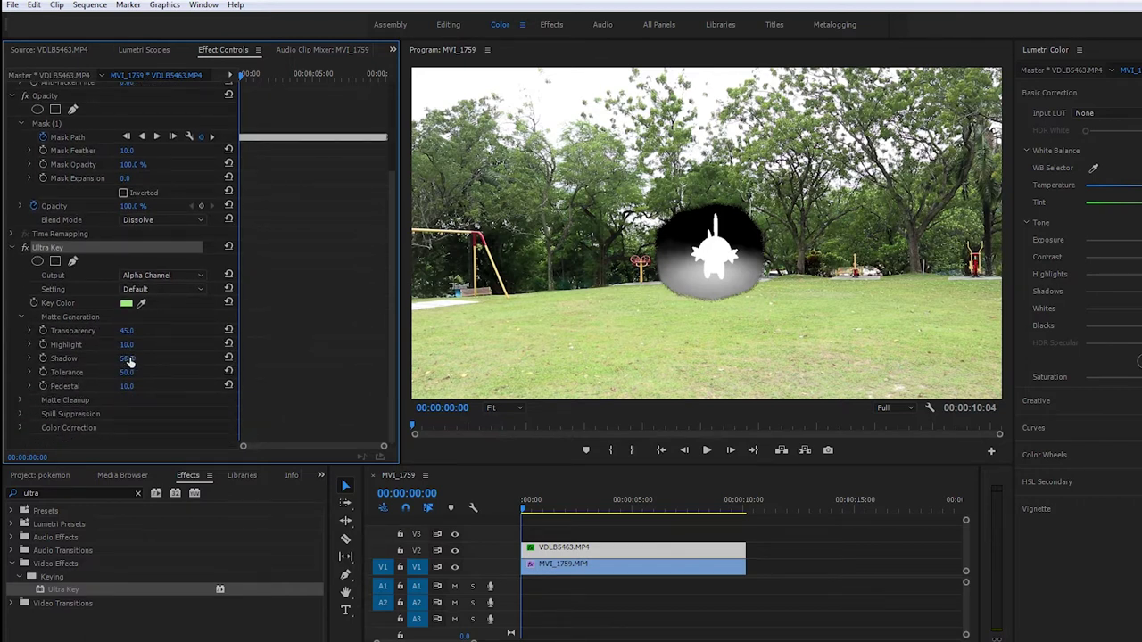
drag(126, 358, 71, 358)
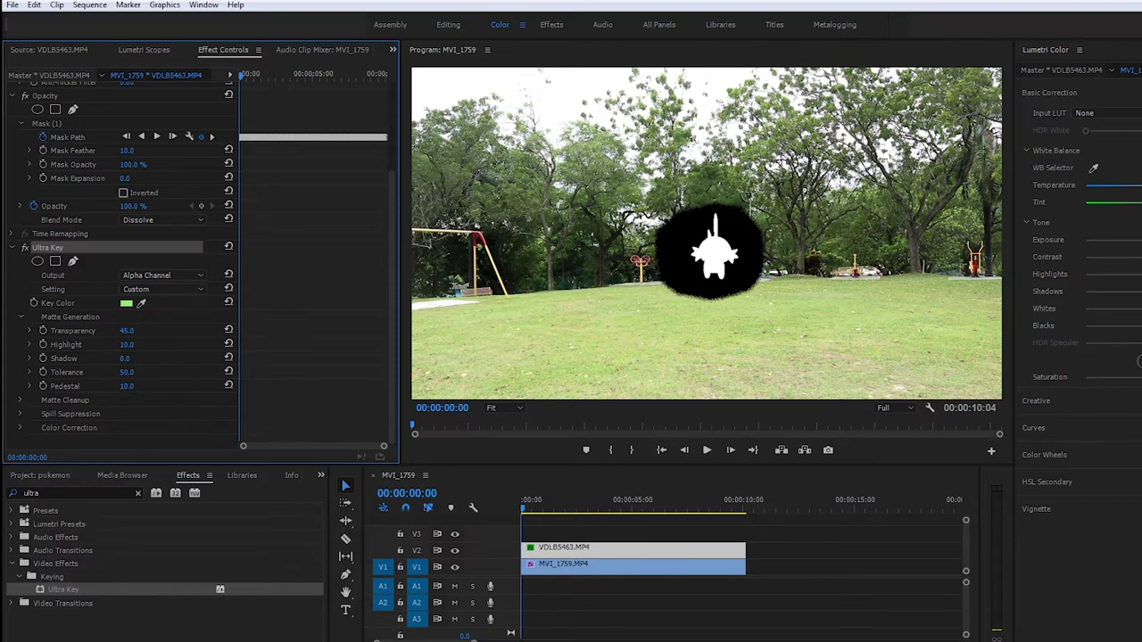
drag(127, 385, 205, 385)
drag(126, 386, 134, 386)
click(736, 507)
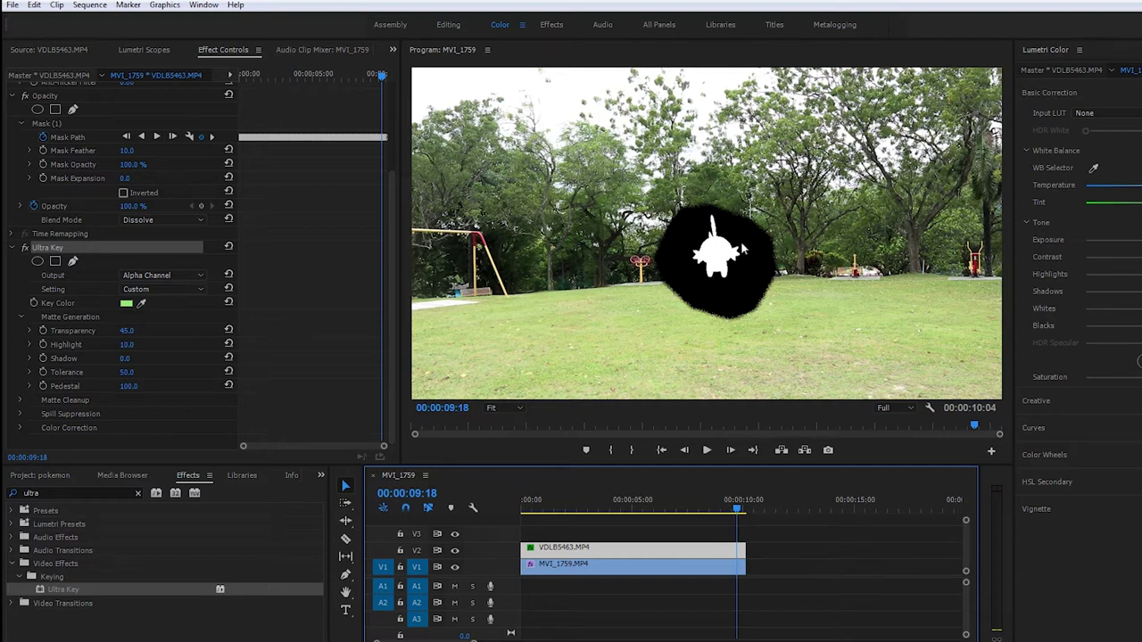
key(Home)
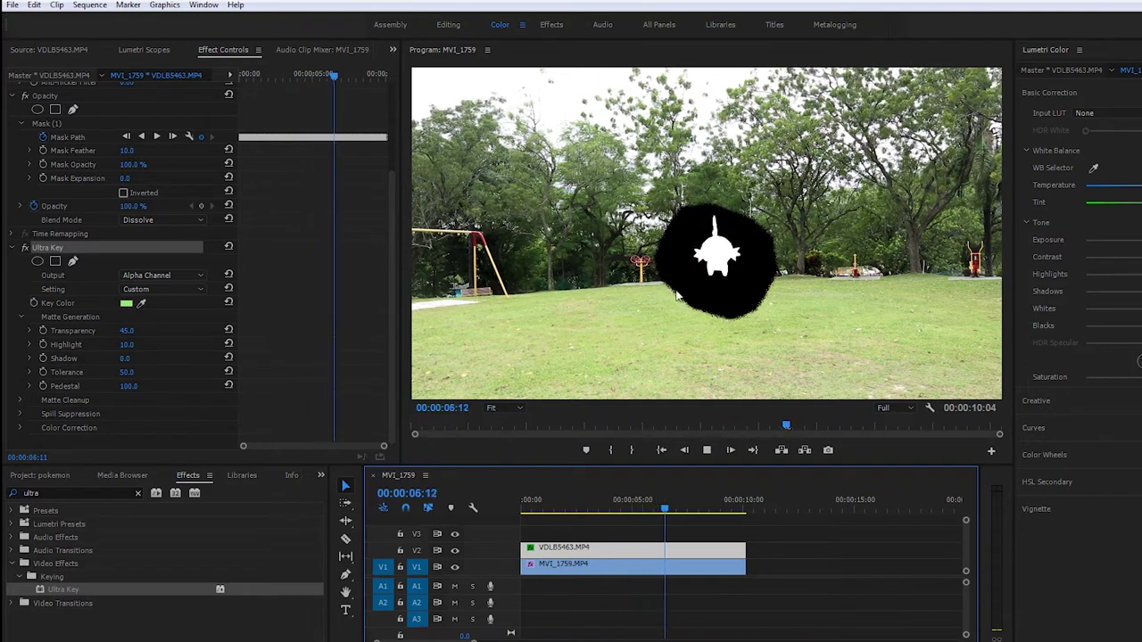
key(space)
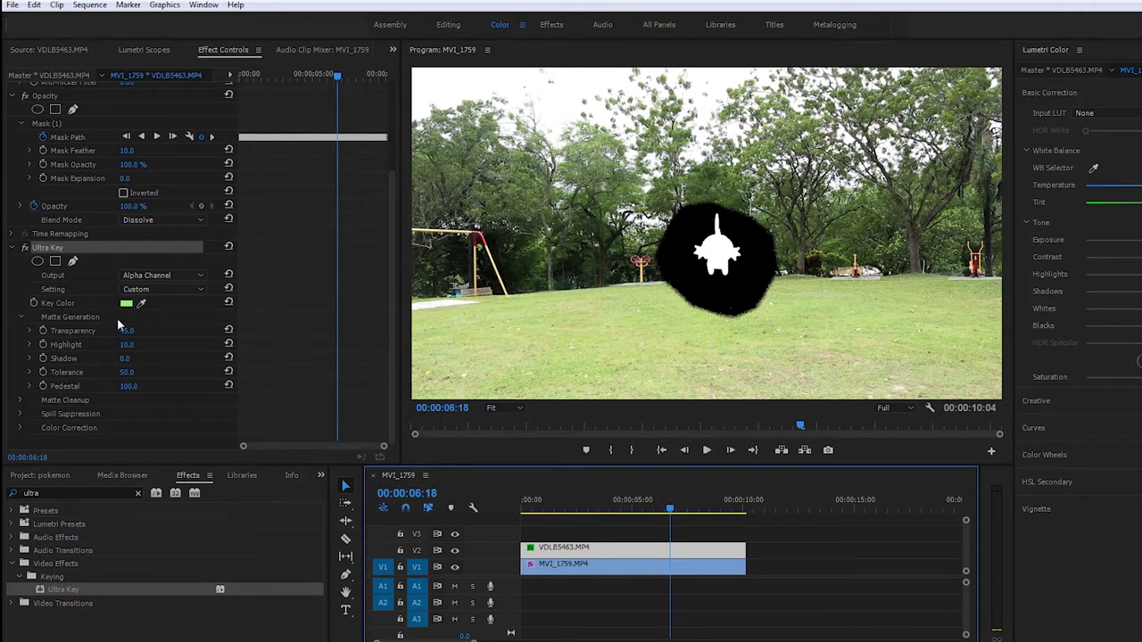
Switch Ultra Key Output to Composite, drag Mudkip onto the grass near centre, and play
click(163, 275)
click(153, 288)
click(724, 306)
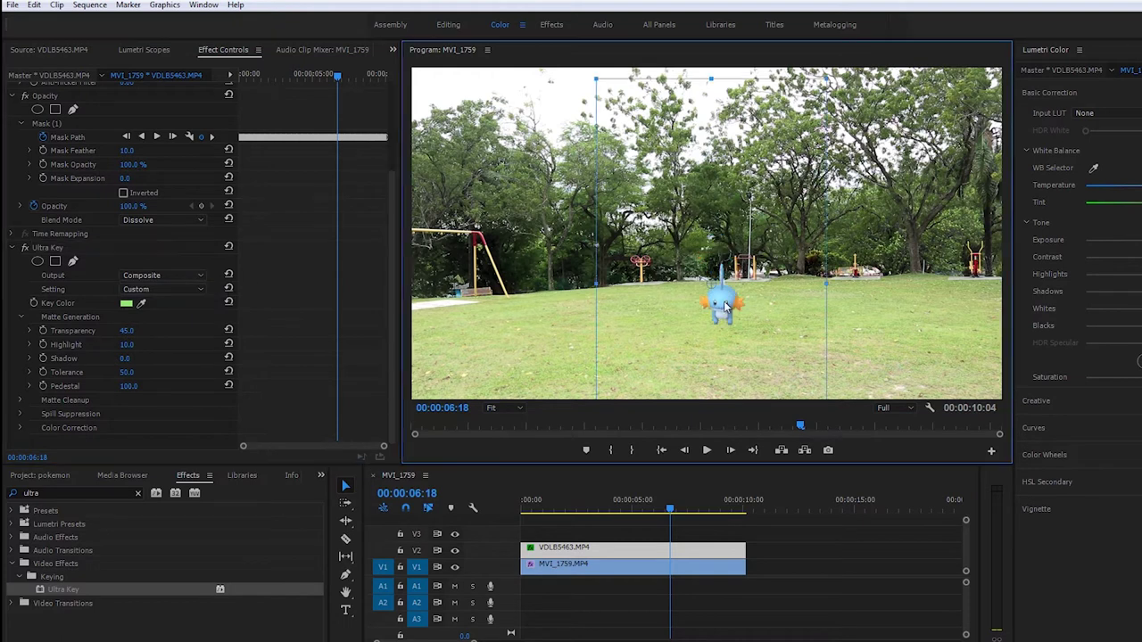
mouse_move(732, 306)
mouse_down()
mouse_move(717, 174)
mouse_move(711, 270)
mouse_up()
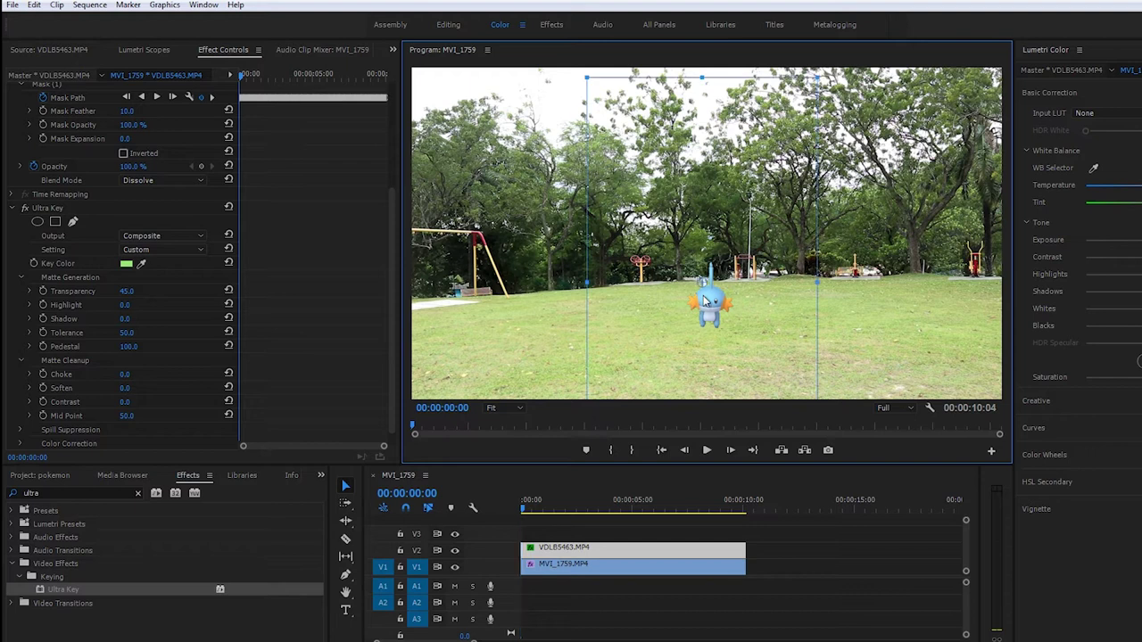
mouse_move(725, 299)
mouse_down()
mouse_move(745, 312)
mouse_move(723, 307)
mouse_up()
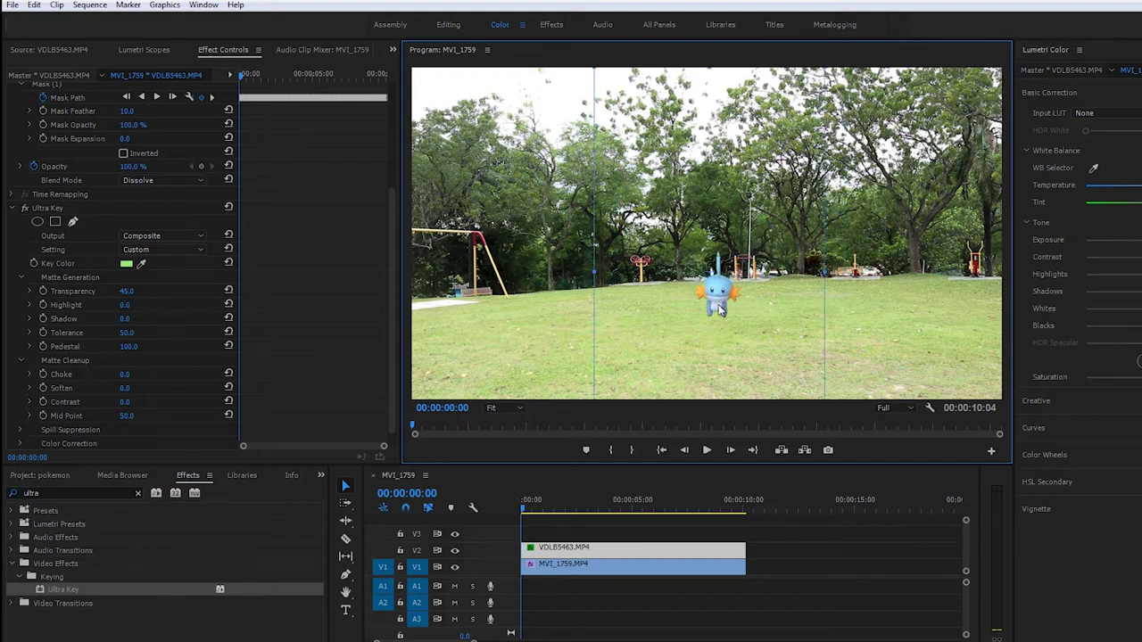
drag(720, 308, 724, 313)
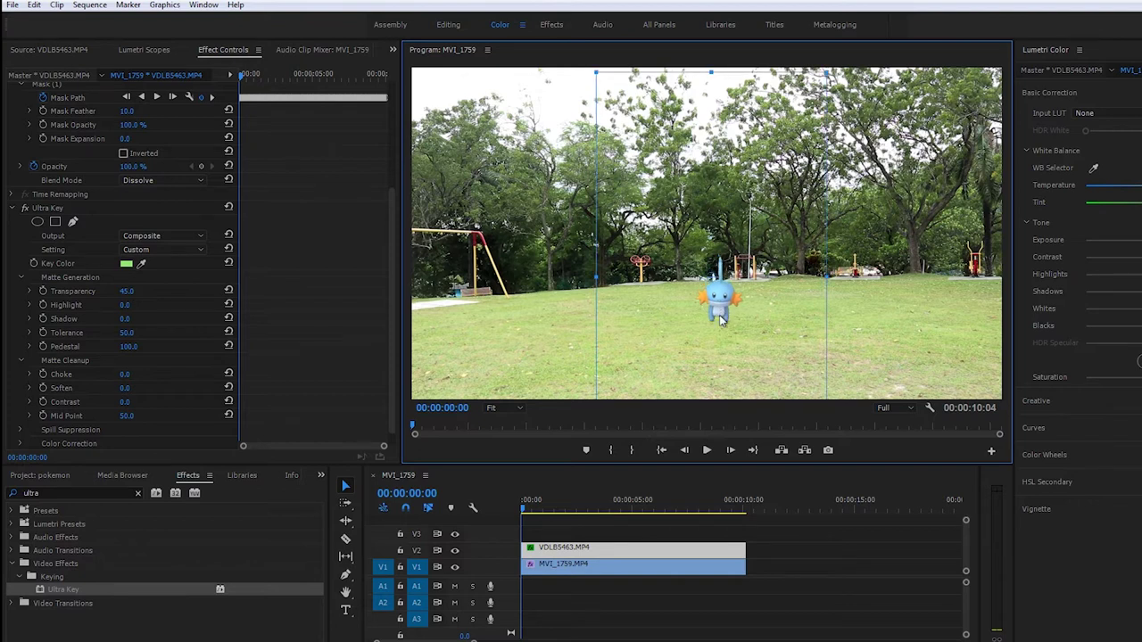
click(513, 509)
key(space)
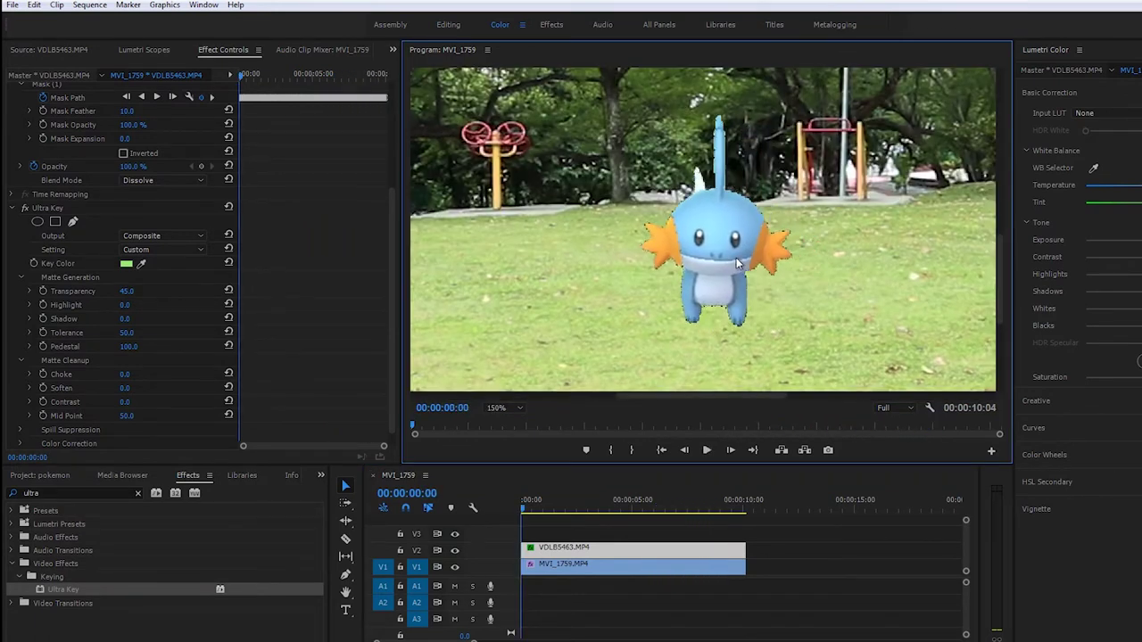
Move Mudkip further right and lower onto the lawn, then play back from the first frame
drag(998, 240, 999, 255)
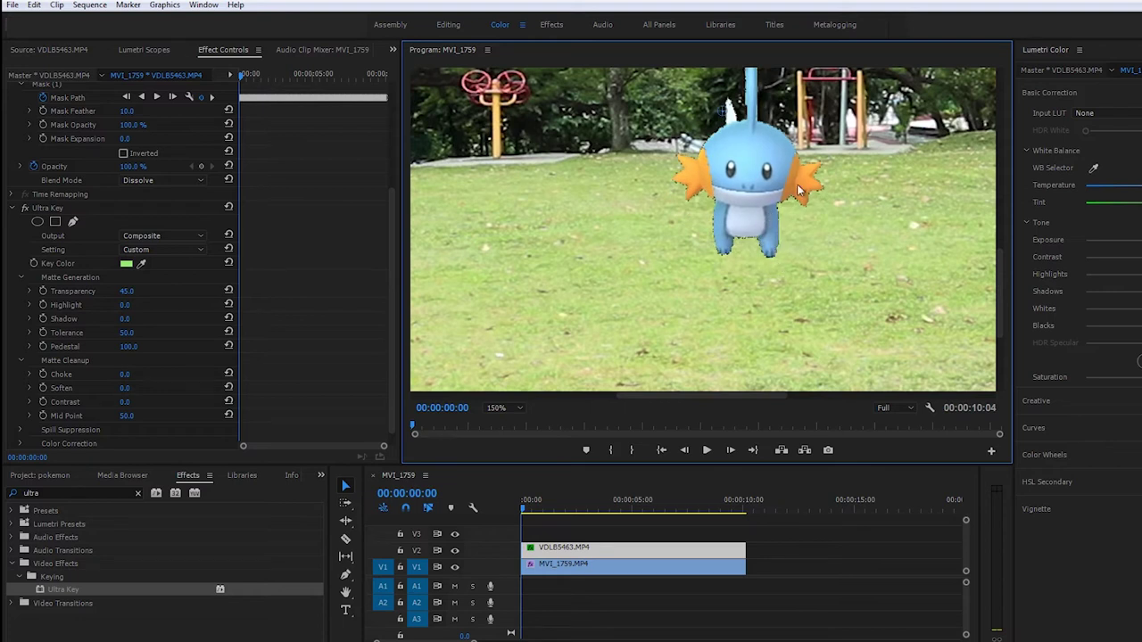
mouse_move(772, 248)
mouse_down()
mouse_move(837, 232)
mouse_move(730, 223)
mouse_move(802, 229)
mouse_move(735, 237)
mouse_move(765, 254)
mouse_up()
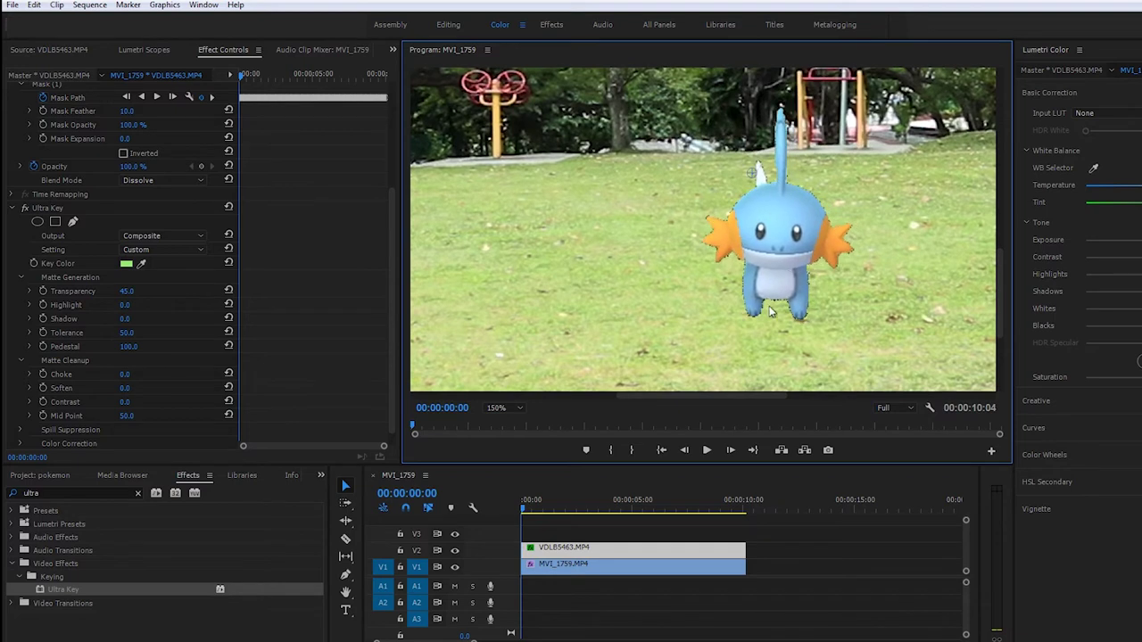
click(706, 449)
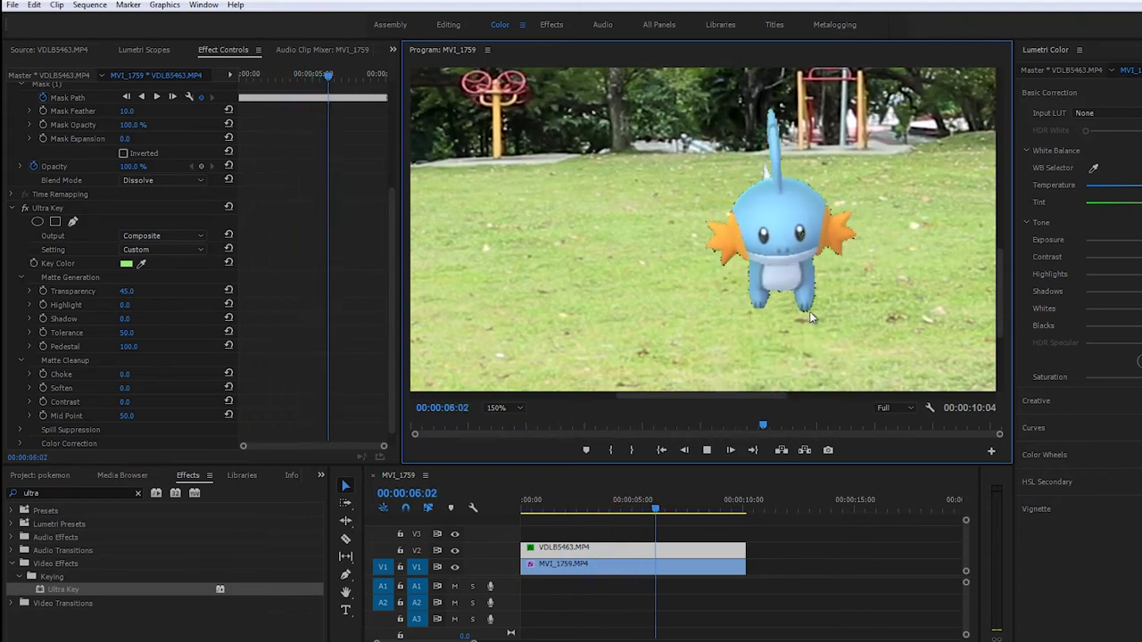
key(space)
key(Home)
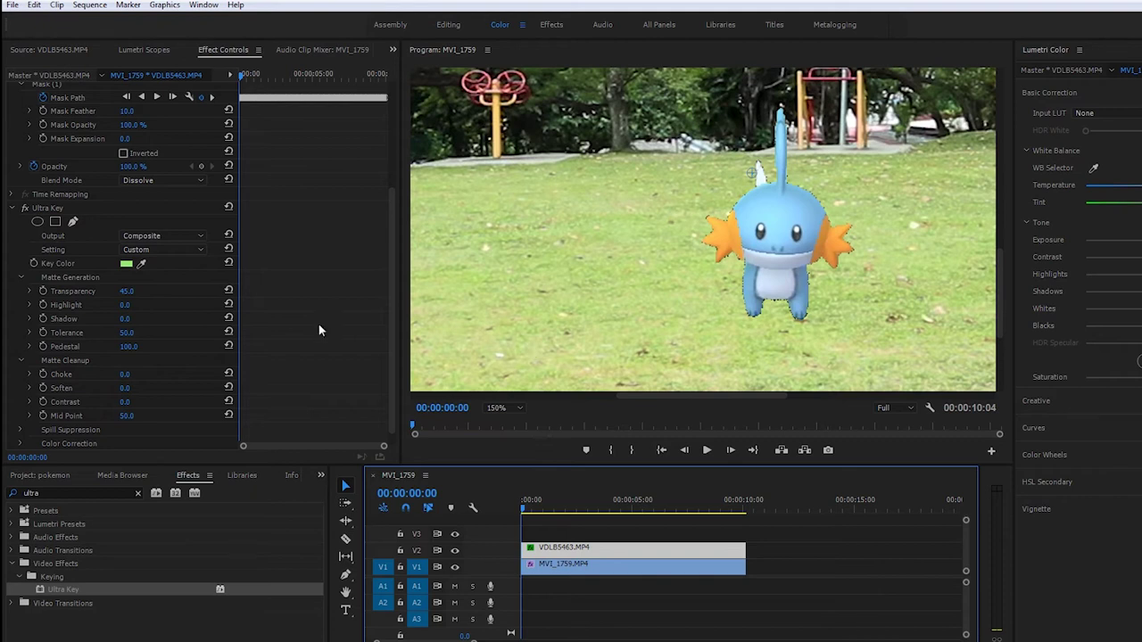
Enable the Position stopwatch and re-pin Mudkip to its grass spot over the first three frames
drag(390, 220, 399, 85)
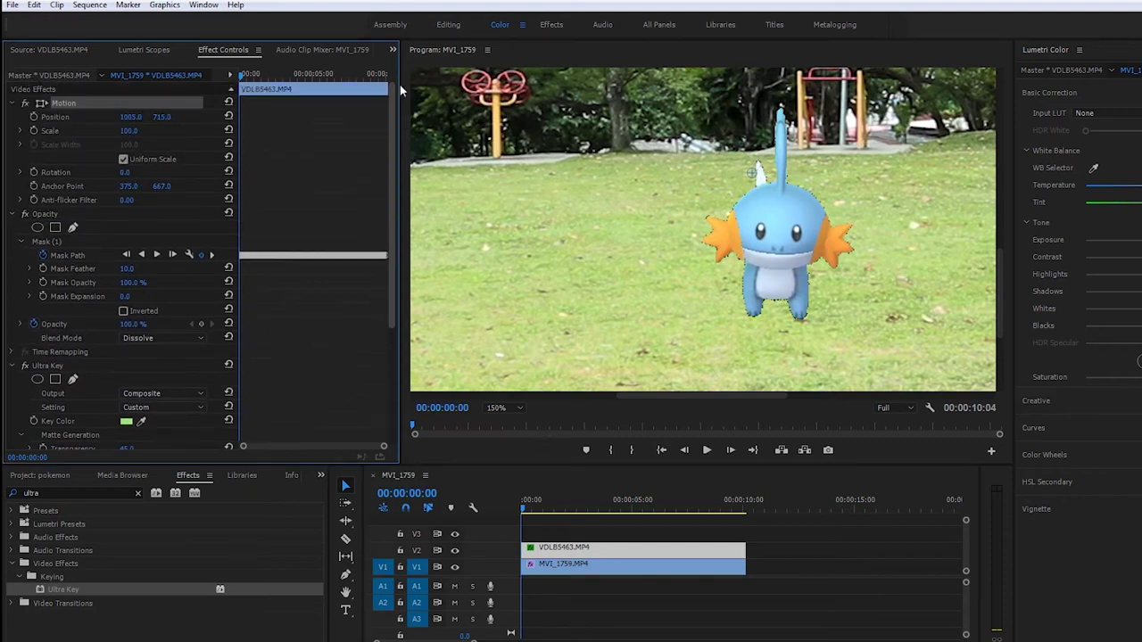
click(36, 121)
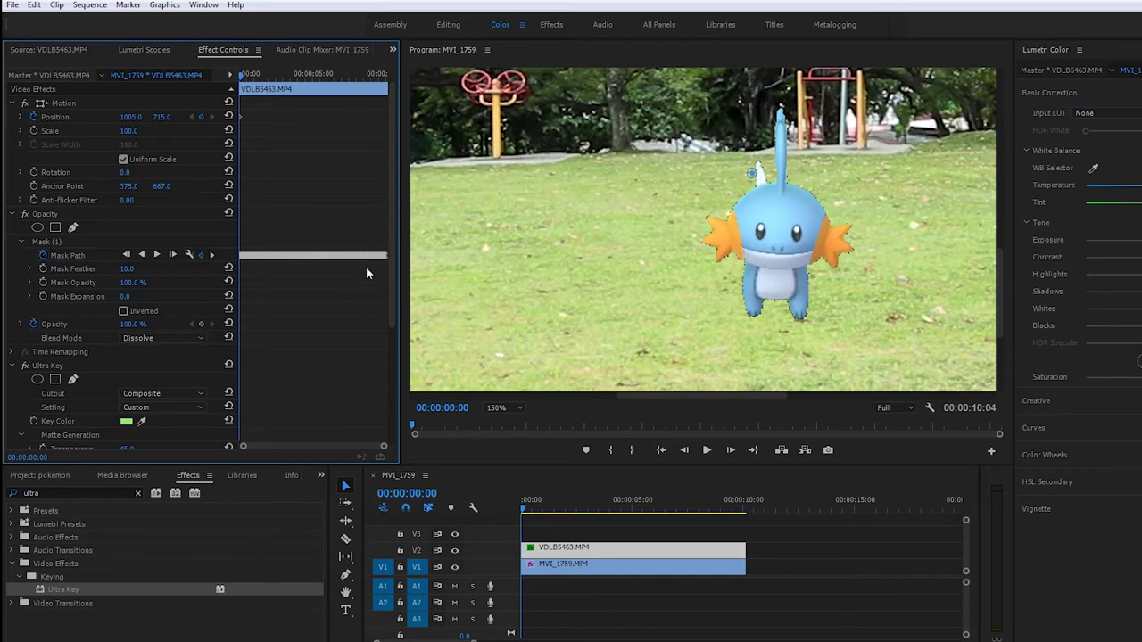
key(Right)
drag(776, 277, 779, 274)
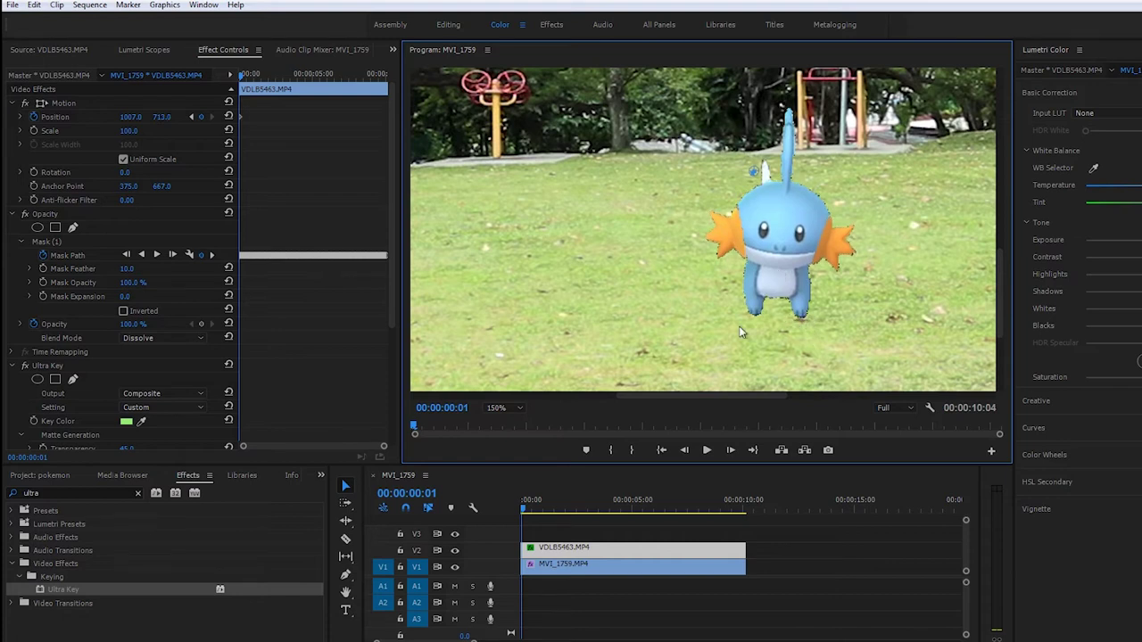
click(322, 325)
key(Right)
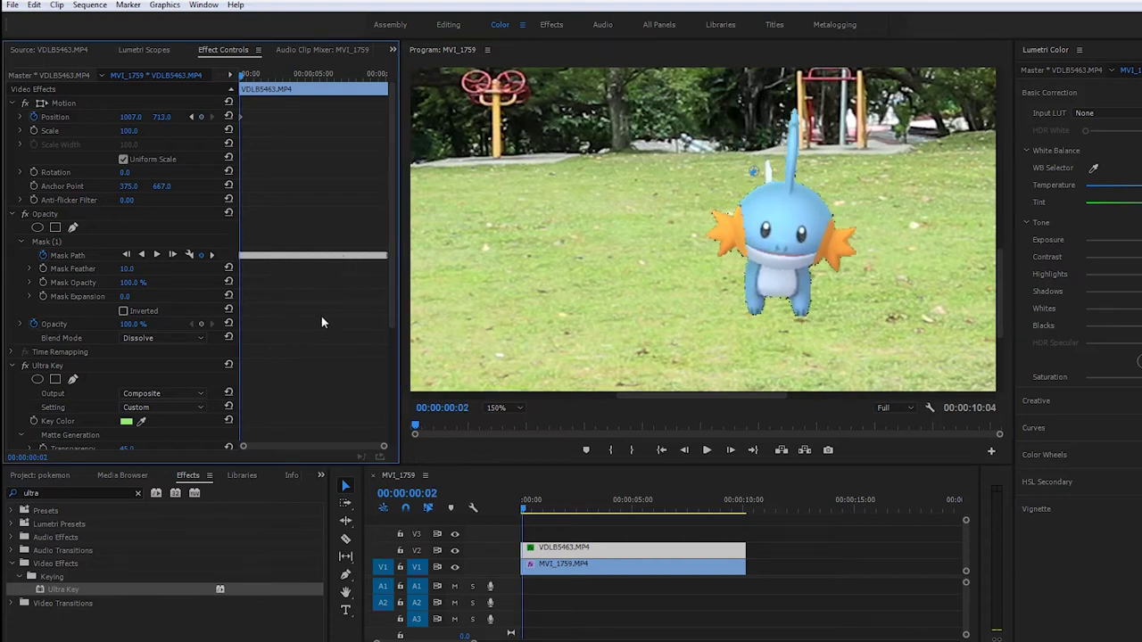
drag(734, 293, 733, 294)
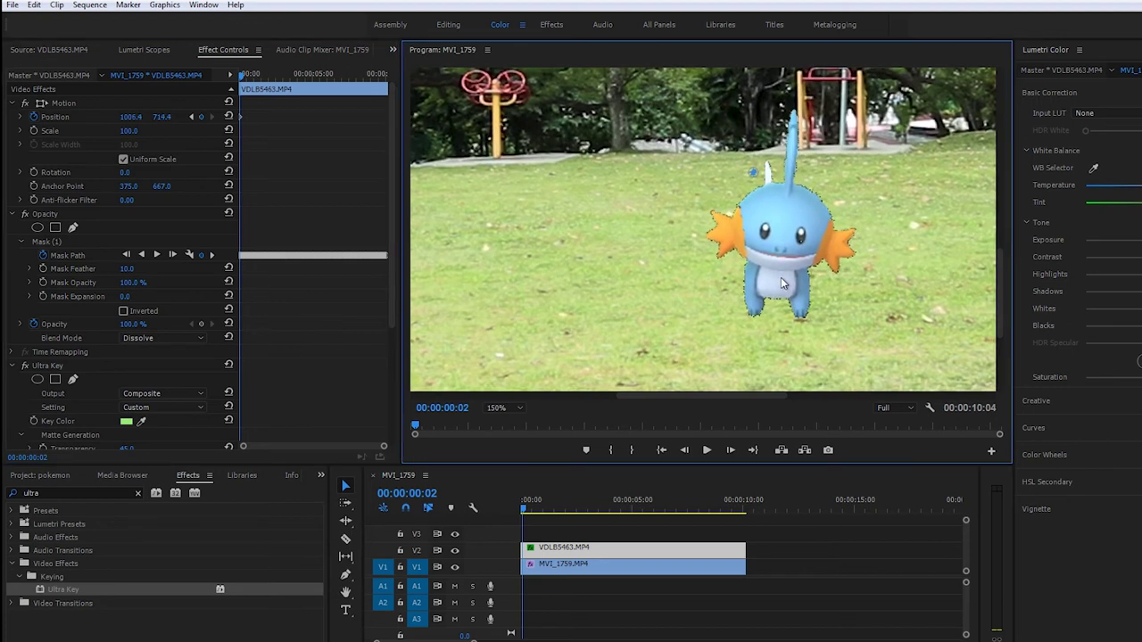
click(373, 344)
key(Right)
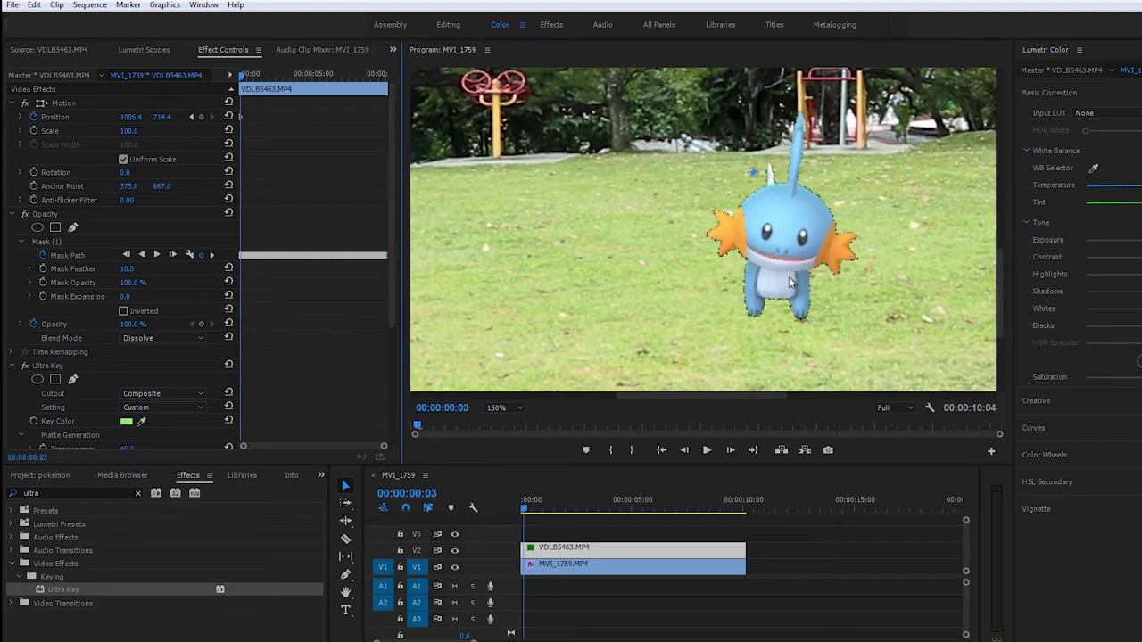
drag(789, 284, 789, 284)
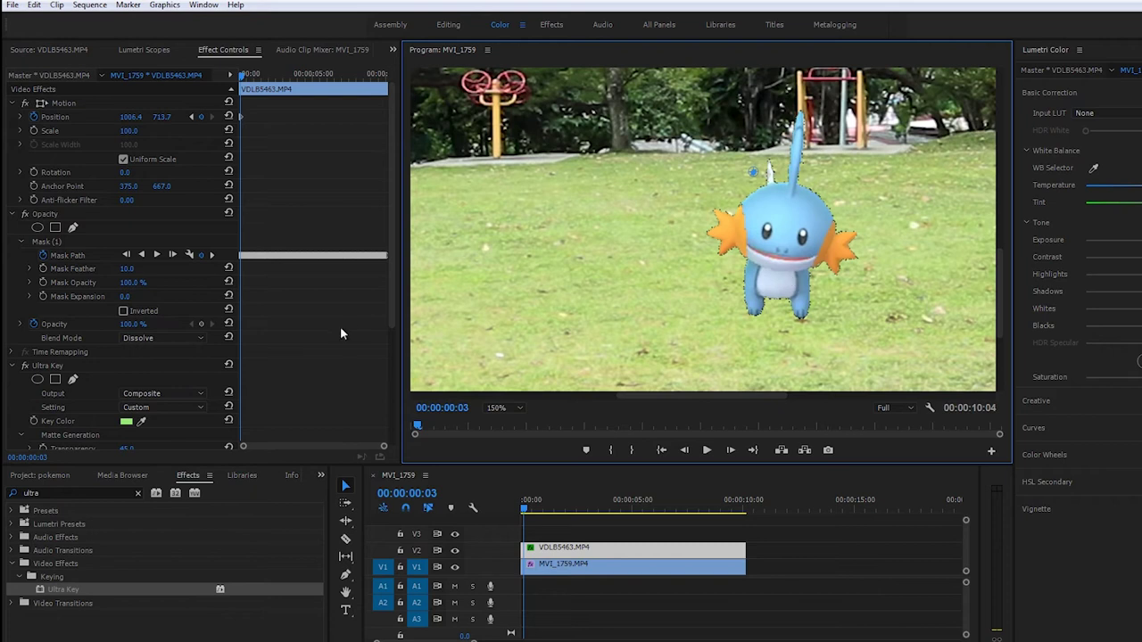
Keep stepping frame by frame, nudging Mudkip back onto the same grass spot
click(369, 346)
key(Right)
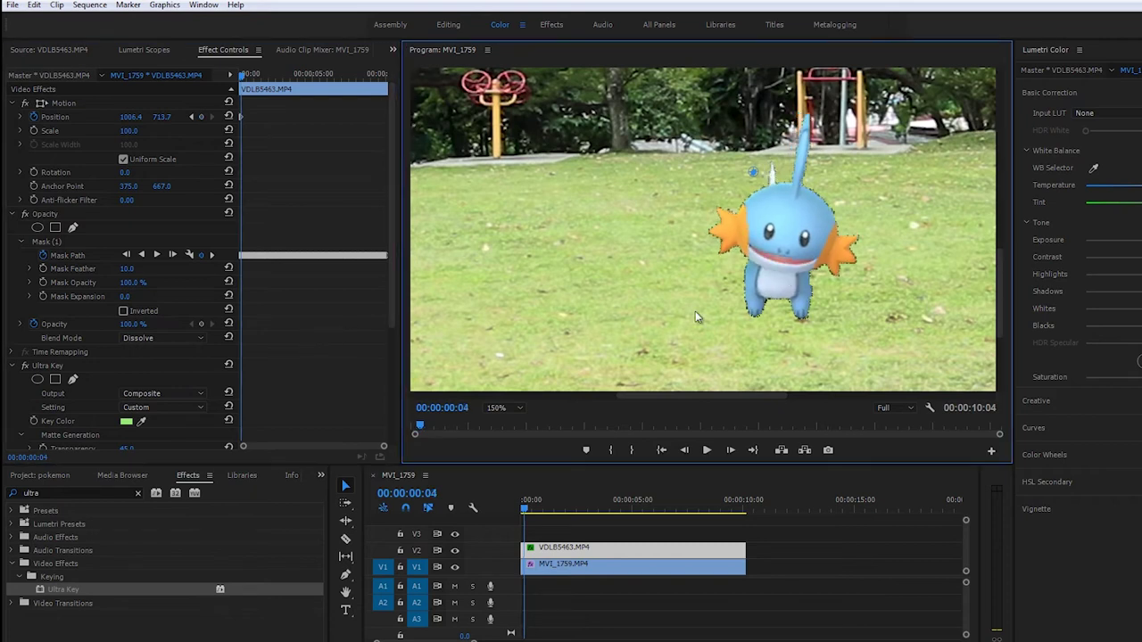
key(Right)
mouse_move(750, 291)
mouse_down()
mouse_move(802, 278)
mouse_move(774, 283)
mouse_up()
click(316, 330)
key(Right)
click(350, 330)
key(Right)
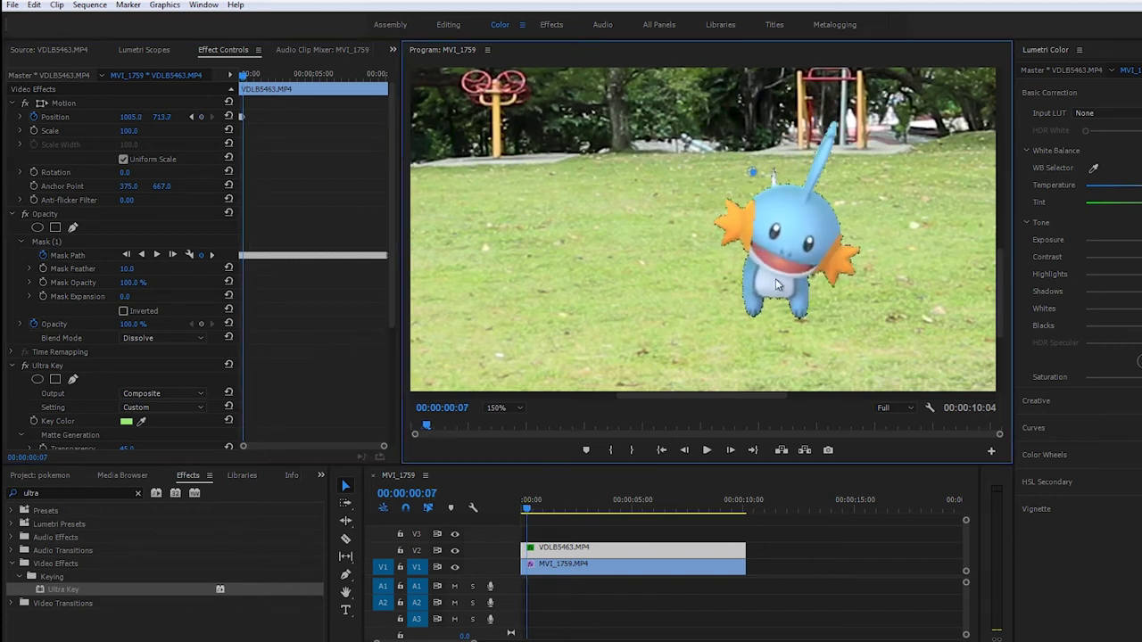
click(339, 330)
key(Right)
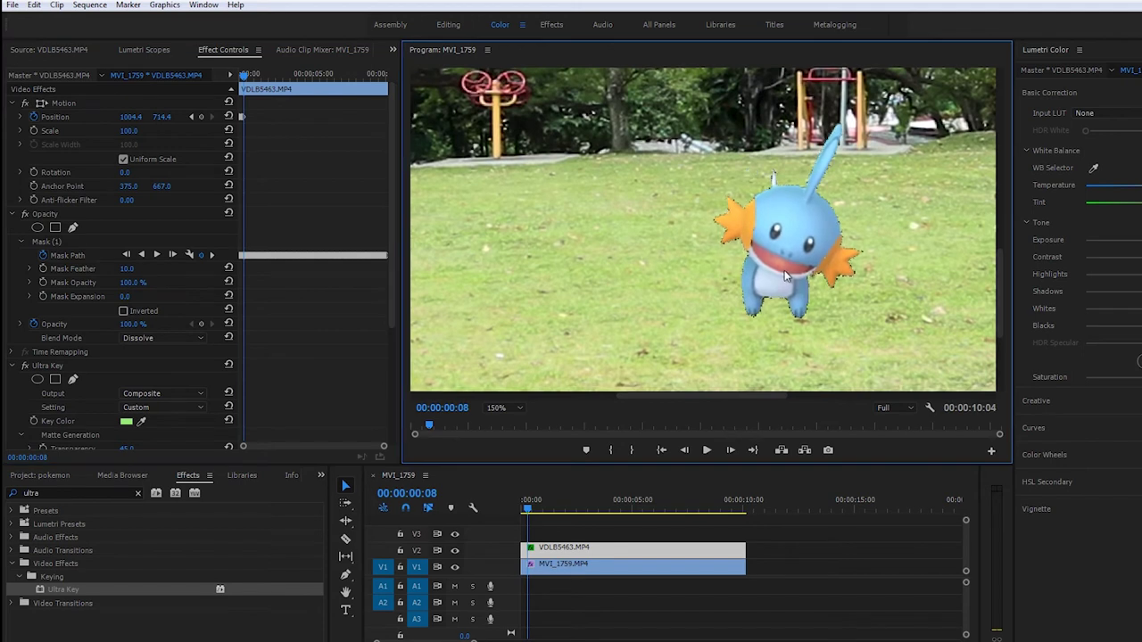
drag(783, 269, 785, 275)
click(318, 337)
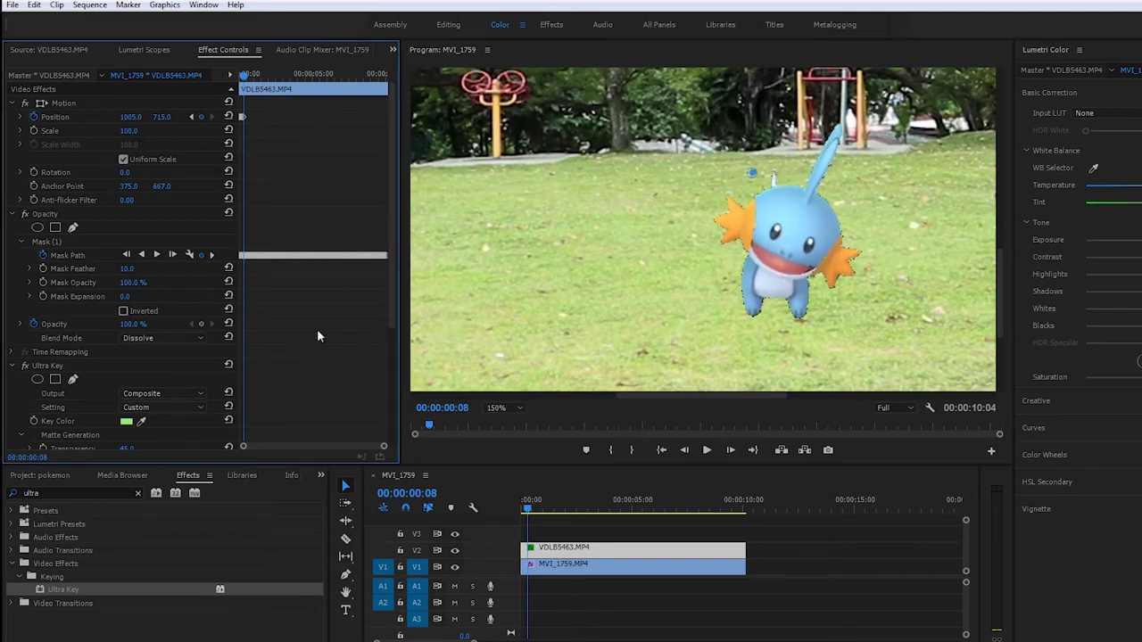
key(Right)
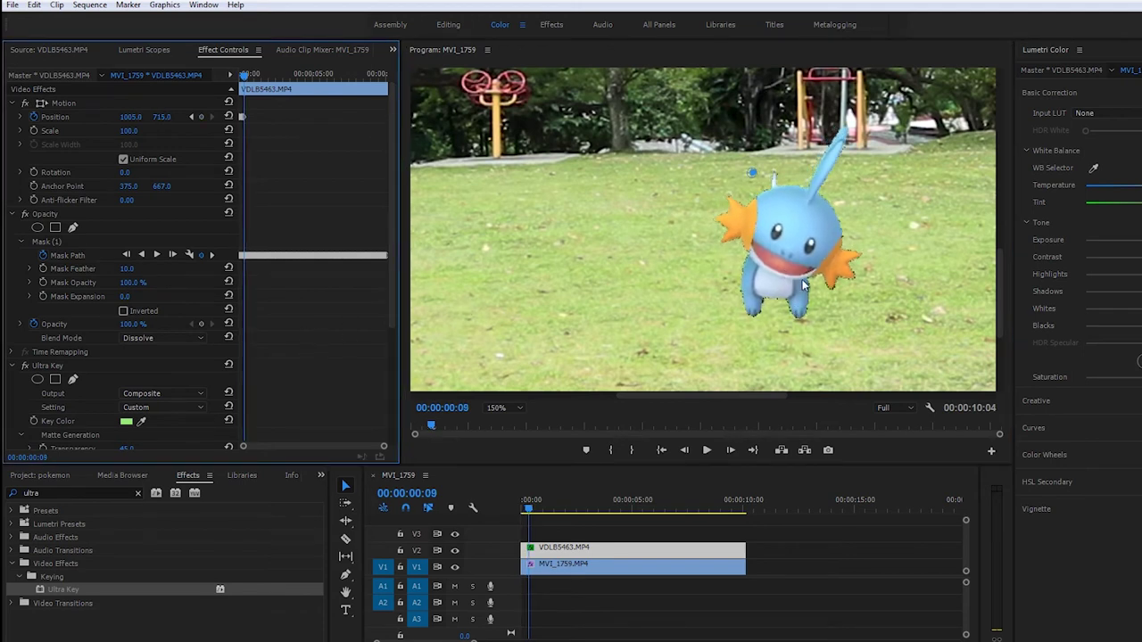
drag(781, 267, 785, 290)
Play ahead, pin Mudkip across later frames, then jump back to an earlier point
key(space)
key(space)
key(Right)
key(Right)
key(Right)
key(Right)
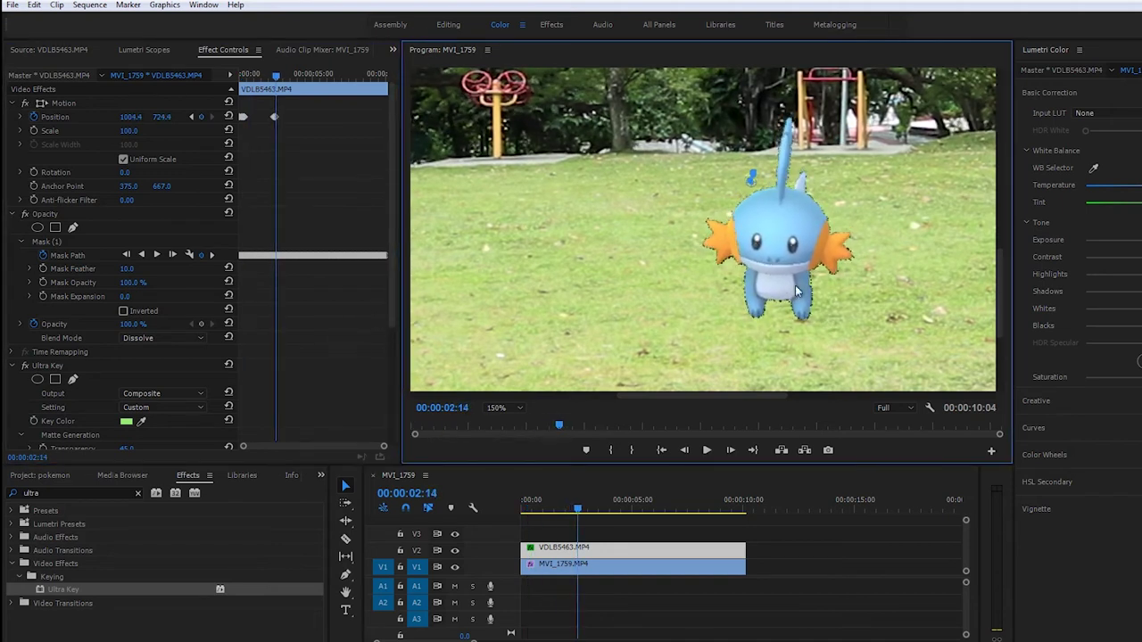
key(Right)
key(Right)
key(Right)
key(Right)
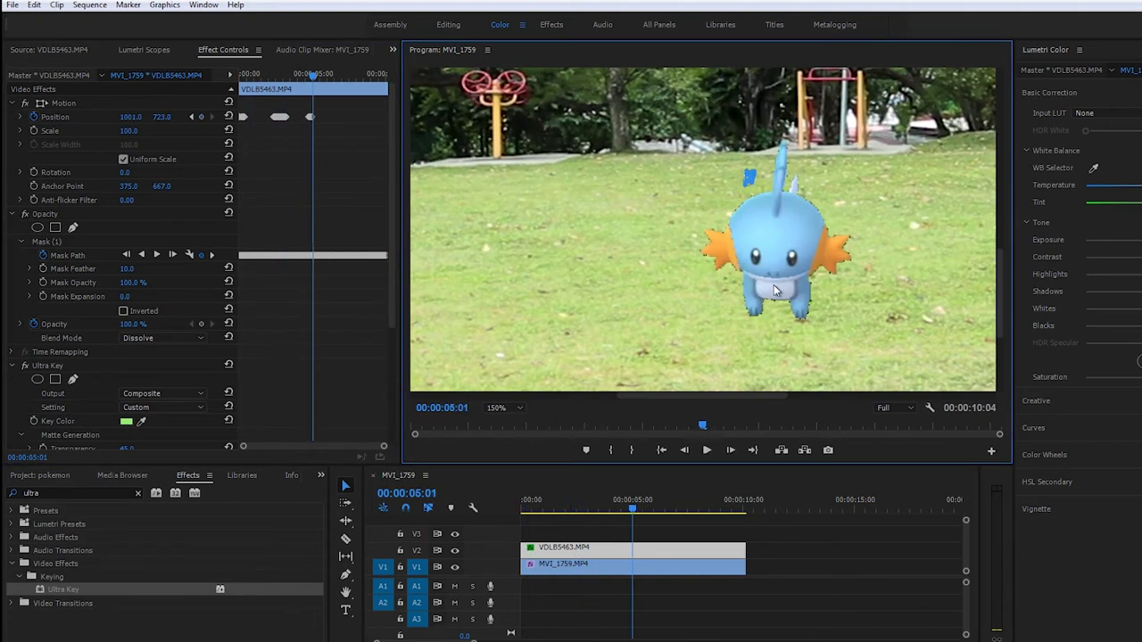
drag(785, 290, 794, 299)
click(594, 425)
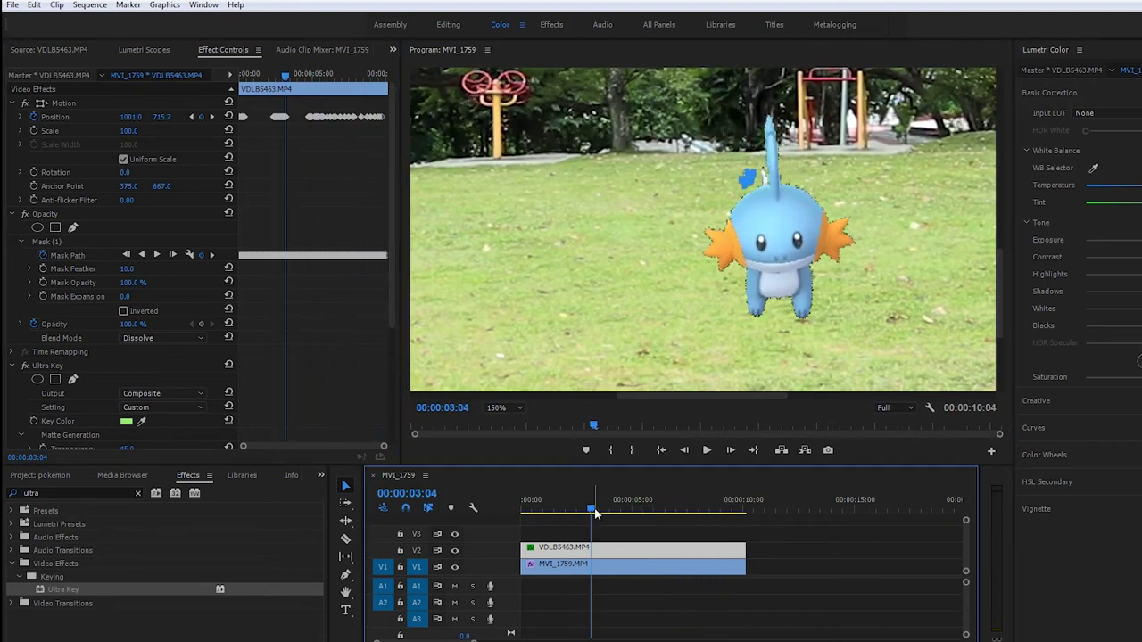
Fit the monitor view and play the composite from the start to check tracking
click(506, 409)
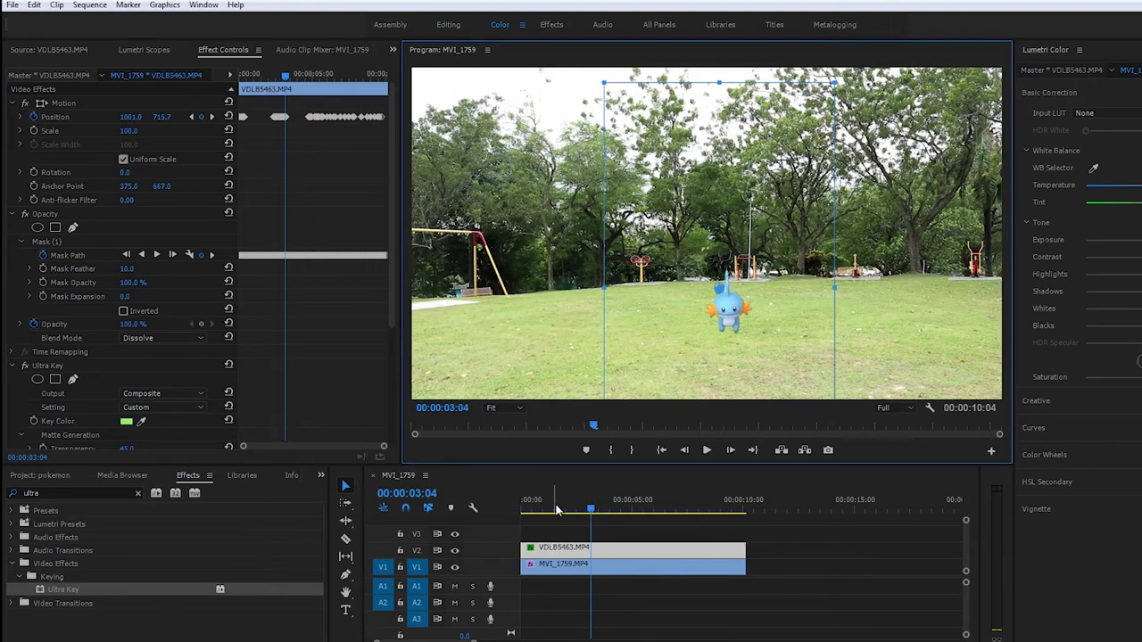
drag(570, 507, 496, 510)
key(space)
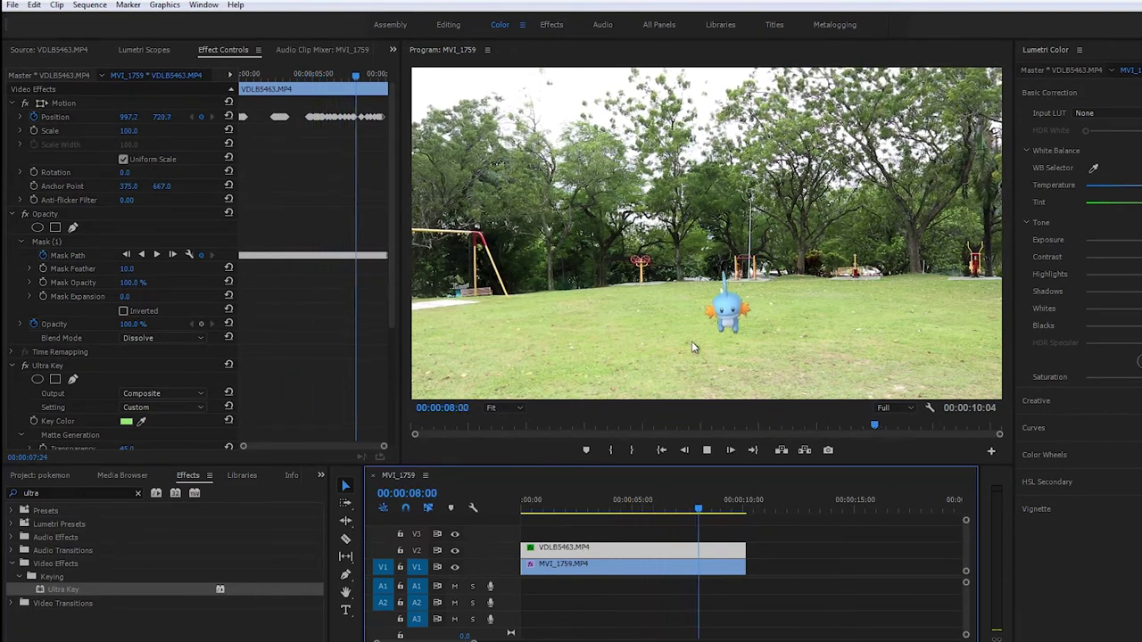
mouse_move(710, 518)
mouse_down()
mouse_move(640, 504)
mouse_move(522, 508)
mouse_up()
Scrub and zoom the Effect Controls keyframes to inspect Mudkip's placement through the clip
click(241, 80)
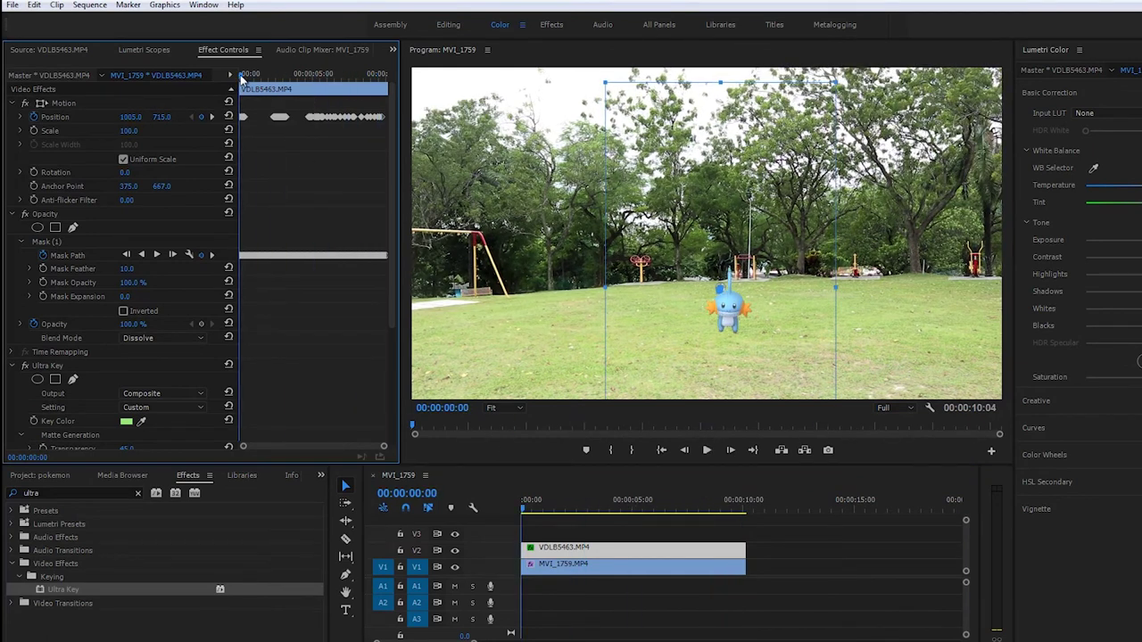
key(equal)
key(equal)
key(equal)
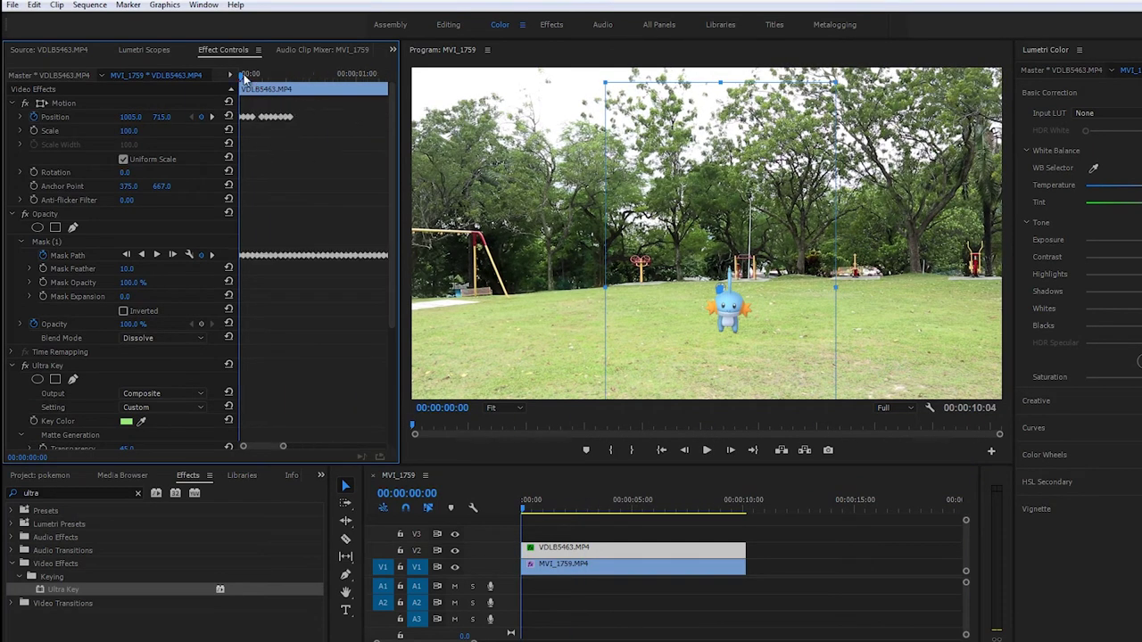
drag(241, 77, 286, 80)
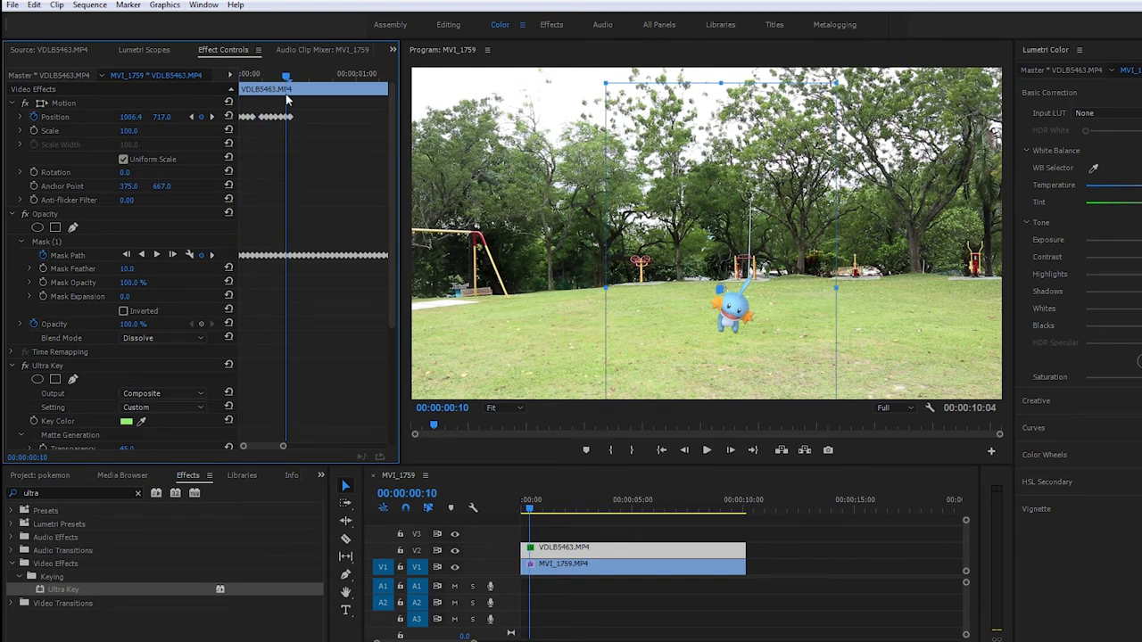
key(minus)
key(equal)
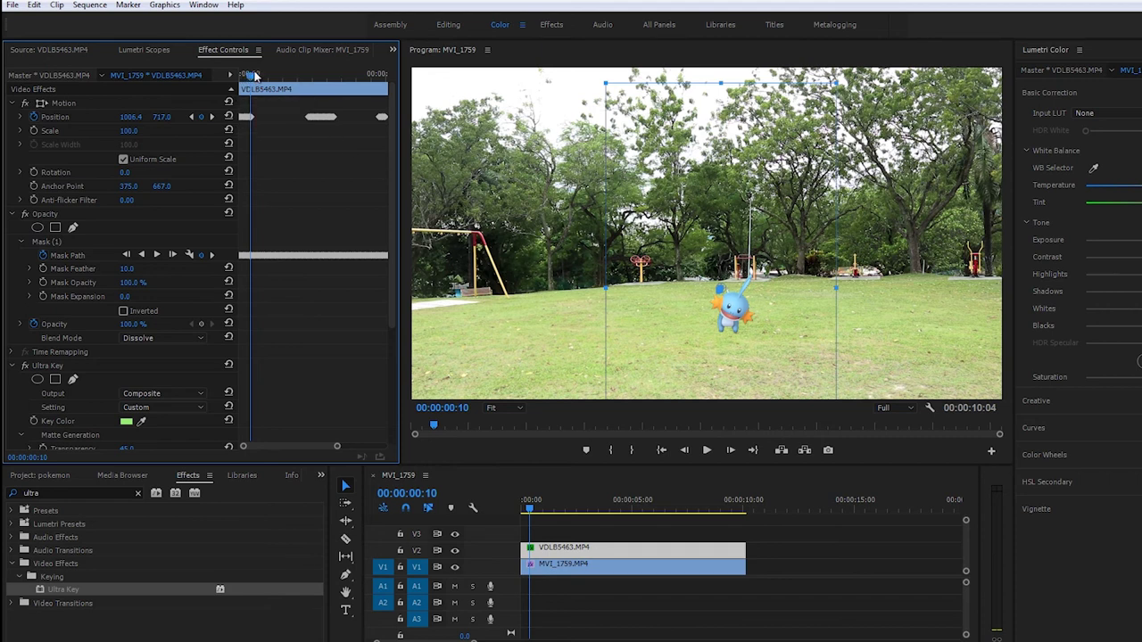
mouse_move(258, 100)
mouse_down()
mouse_move(306, 98)
mouse_move(264, 105)
mouse_move(324, 123)
mouse_move(348, 147)
mouse_up()
scroll(339, 193, down, 1)
scroll(339, 194, up, 1)
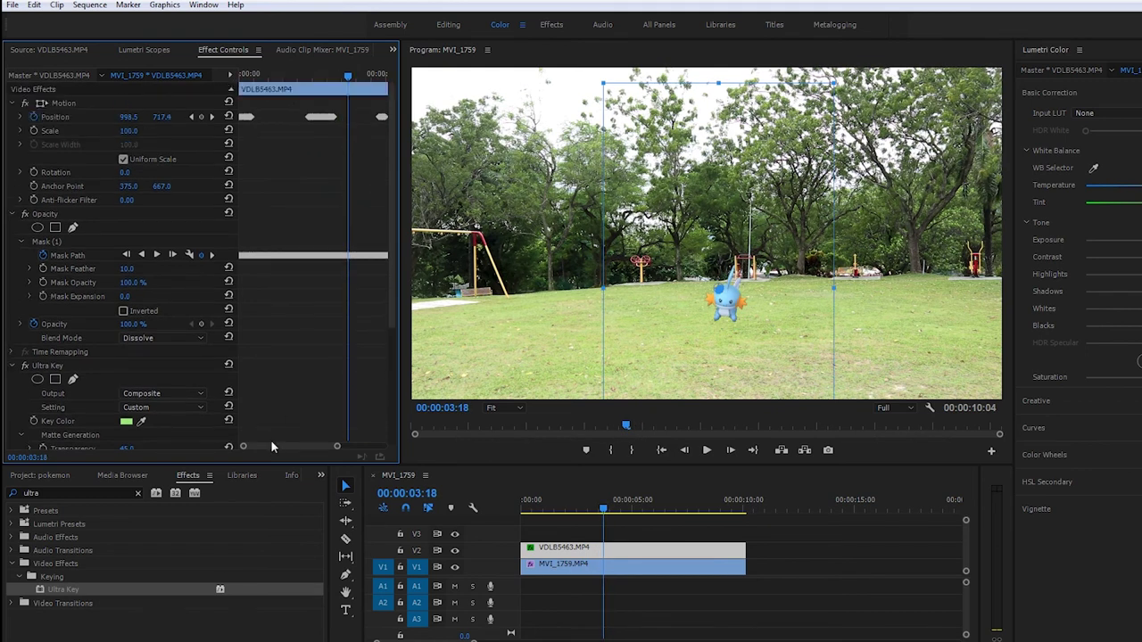
drag(272, 446, 314, 448)
click(275, 73)
mouse_move(277, 69)
mouse_down()
mouse_move(327, 116)
mouse_move(290, 114)
mouse_up()
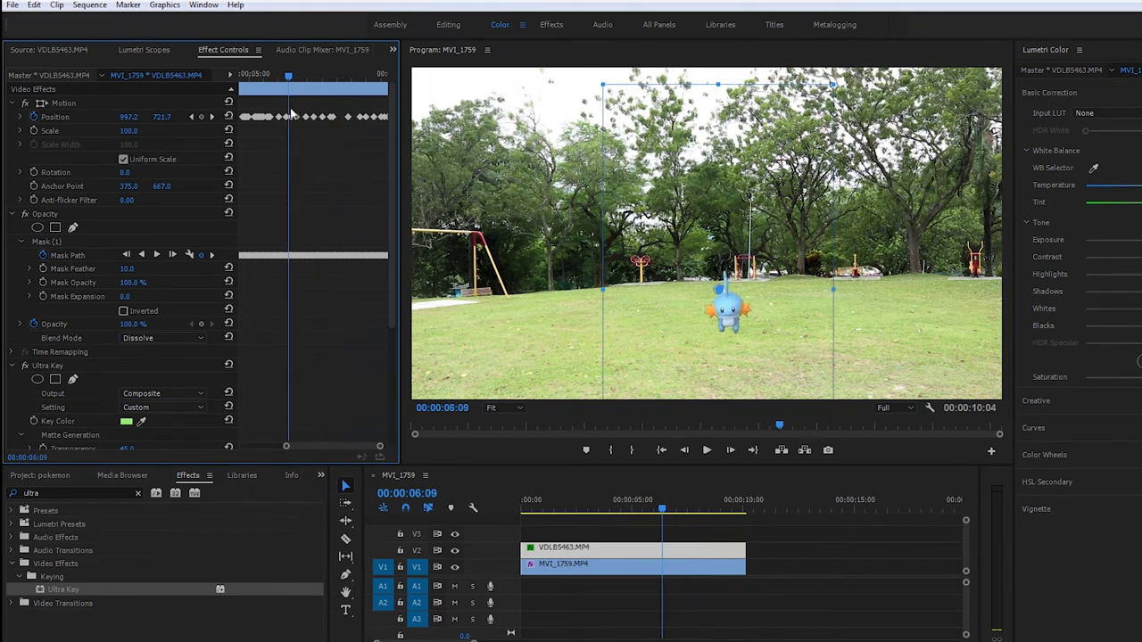
key(backslash)
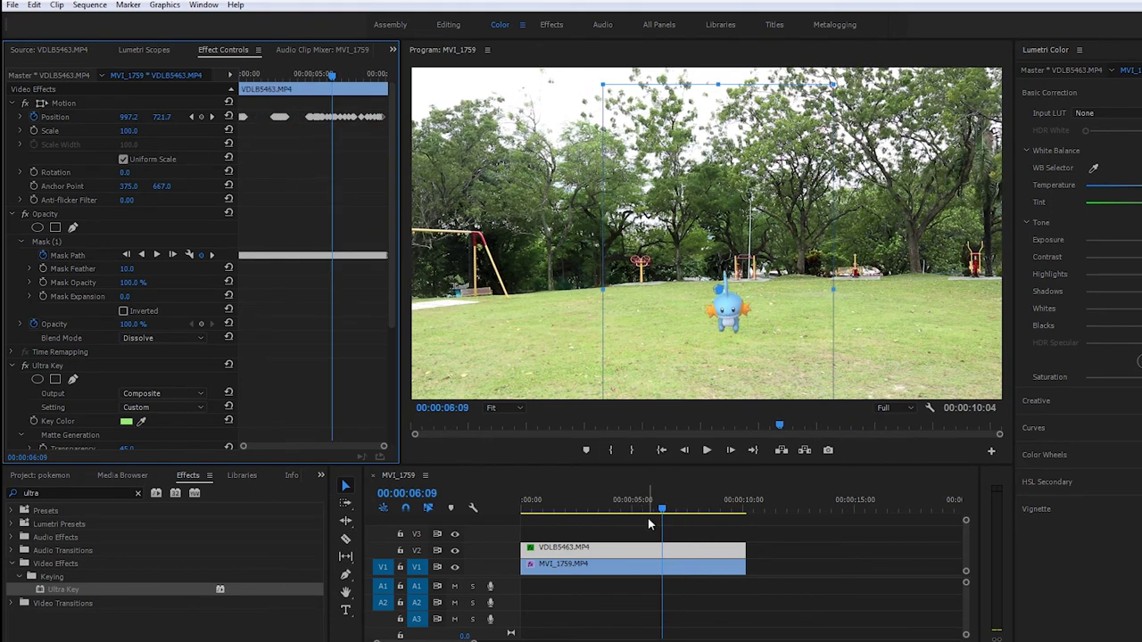
Select the MVI_1759 park footage clip and return to the start of the sequence
click(652, 508)
click(564, 386)
drag(575, 488, 513, 496)
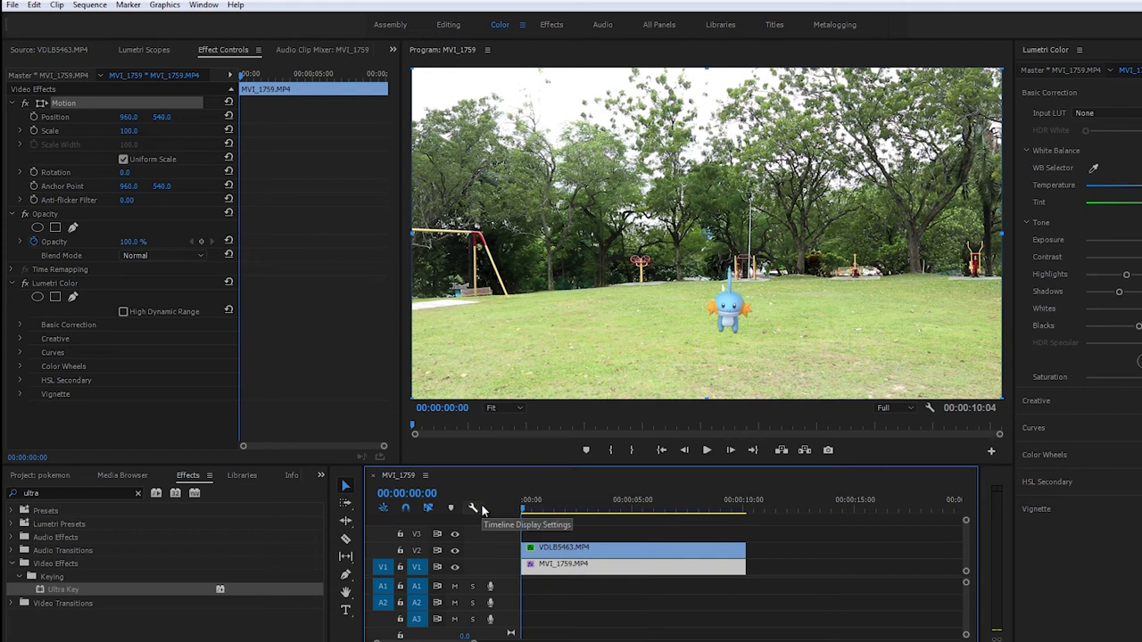
key(space)
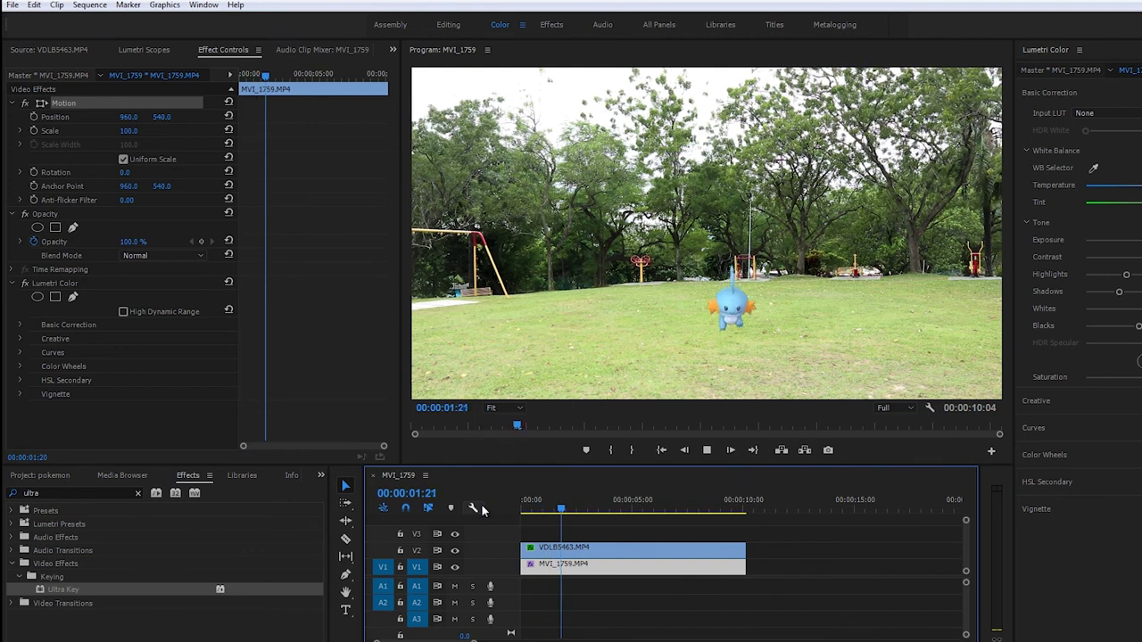